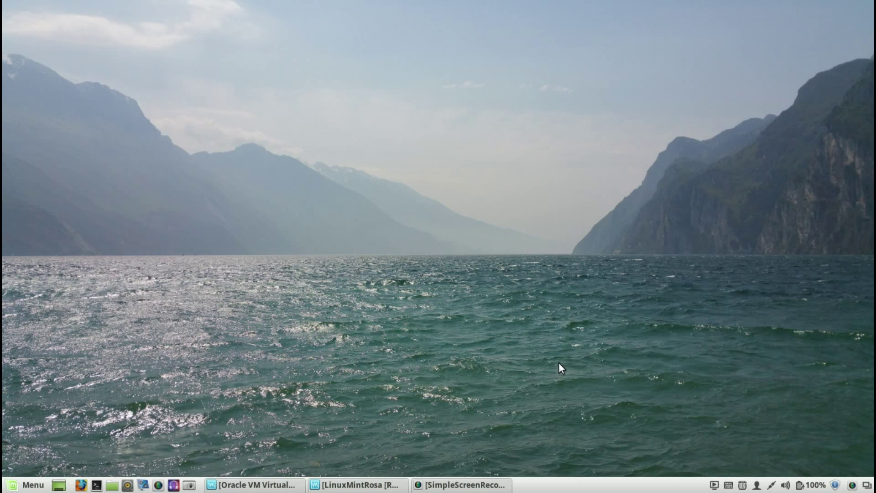
# Bring up the running LinuxMintRosa virtual machine and switch it to full-screen mode
pyautogui.click(281, 482)
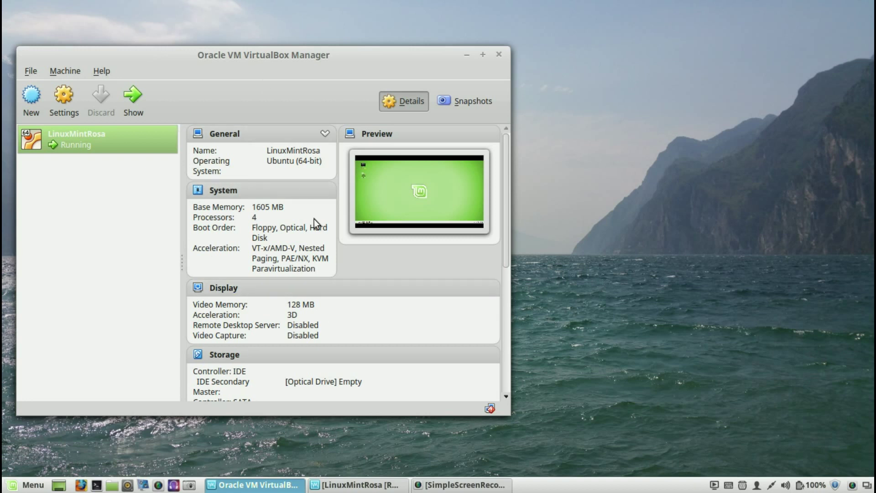
pyautogui.click(356, 485)
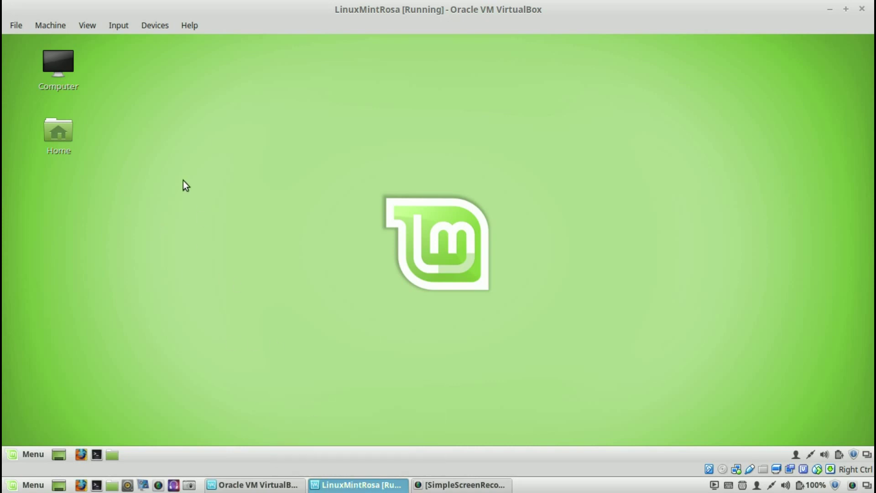
pyautogui.click(87, 24)
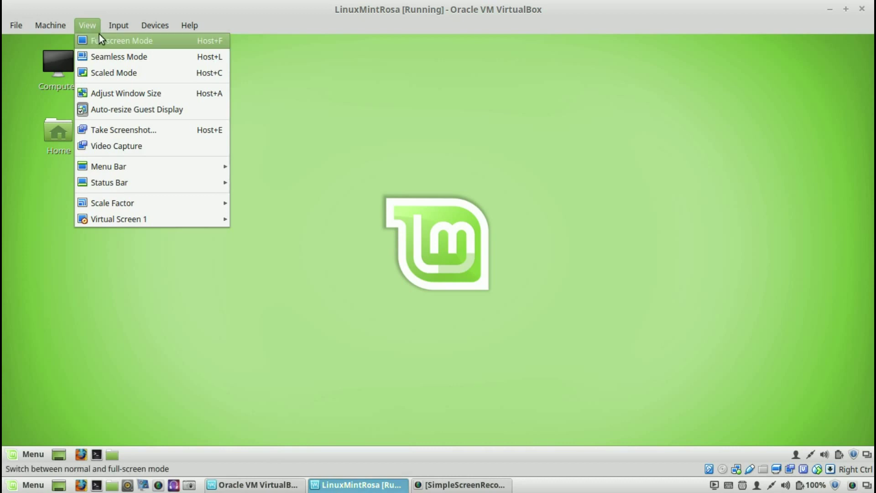
pyautogui.click(99, 40)
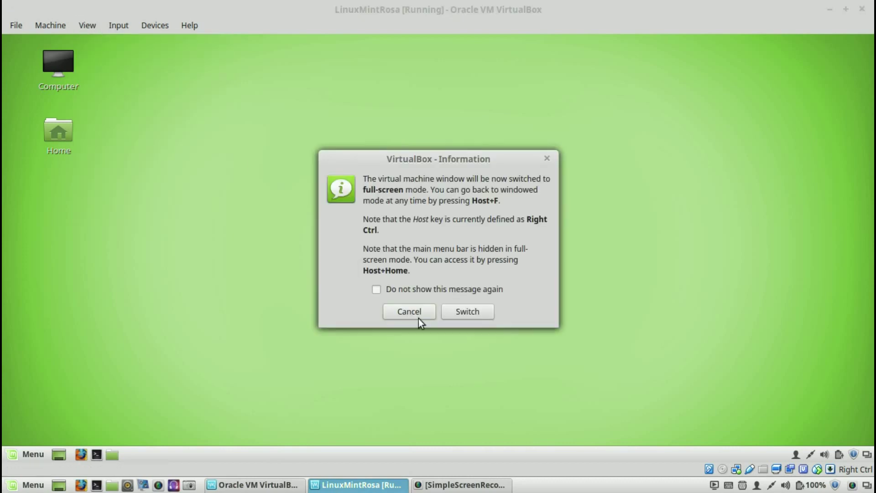
pyautogui.click(467, 311)
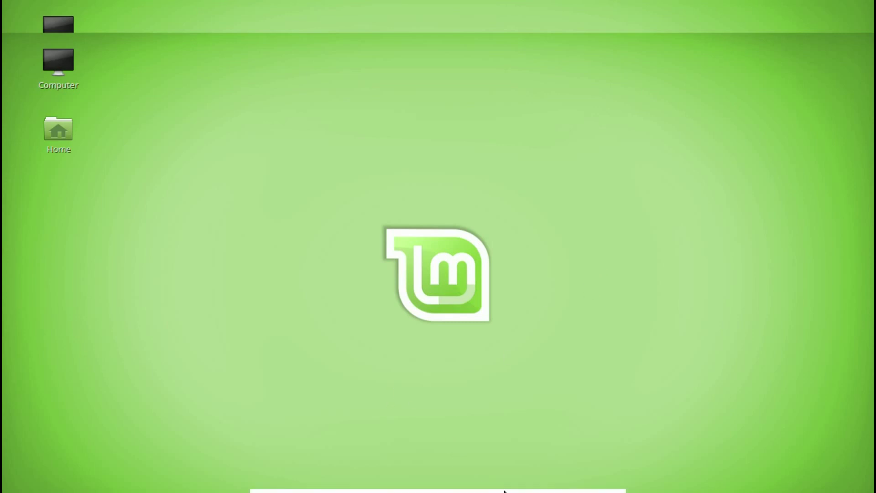
# Return the virtual machine to windowed mode and switch it back to full screen
pyautogui.moveTo(555, 490)
pyautogui.click(594, 483)
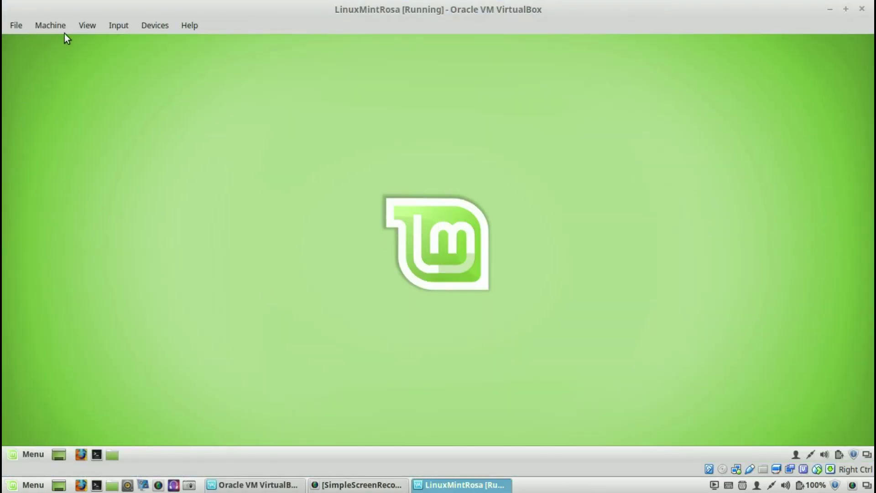
pyautogui.click(80, 24)
pyautogui.click(94, 34)
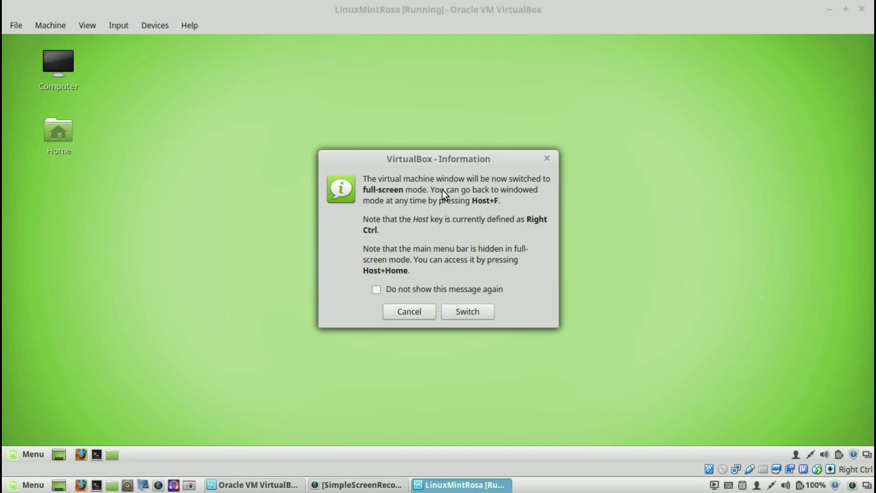
pyautogui.click(472, 316)
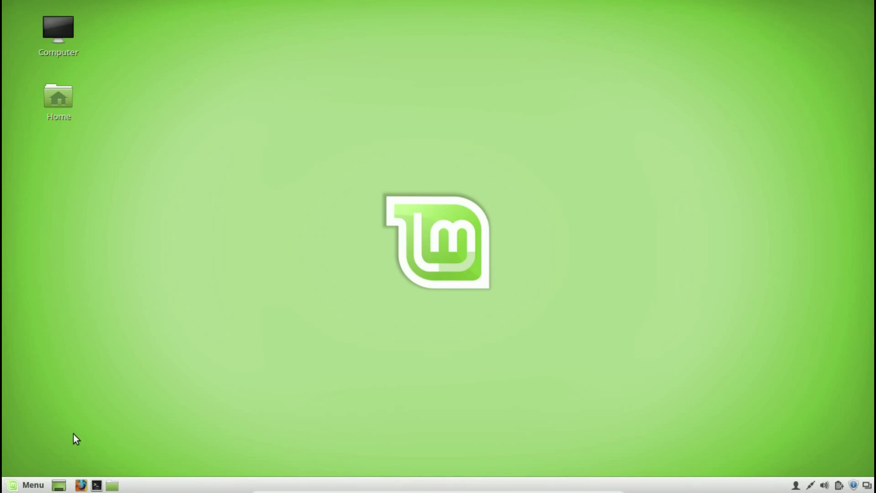
# Launch the Software Manager from the administration applications and authenticate with the account password
pyautogui.click(24, 488)
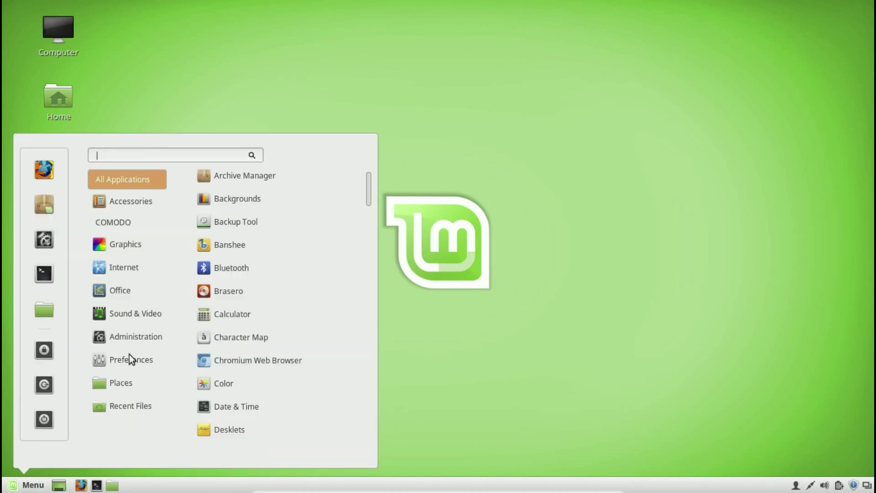
pyautogui.moveTo(132, 336)
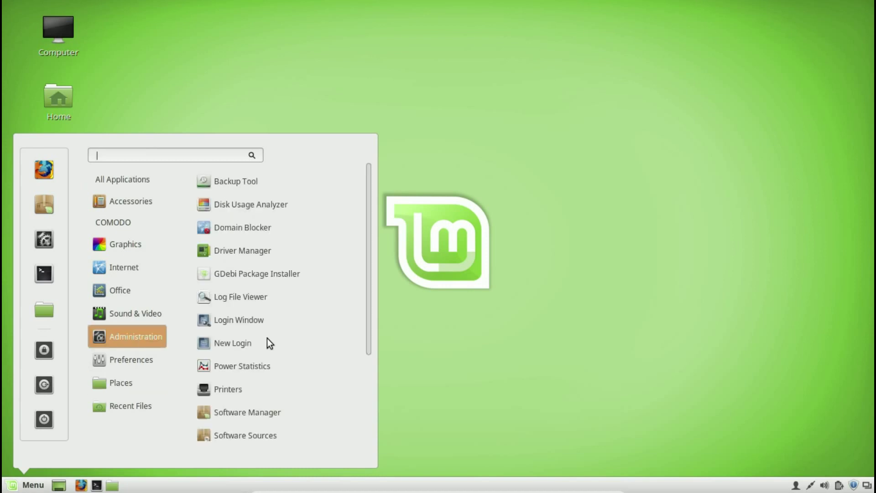
pyautogui.click(272, 409)
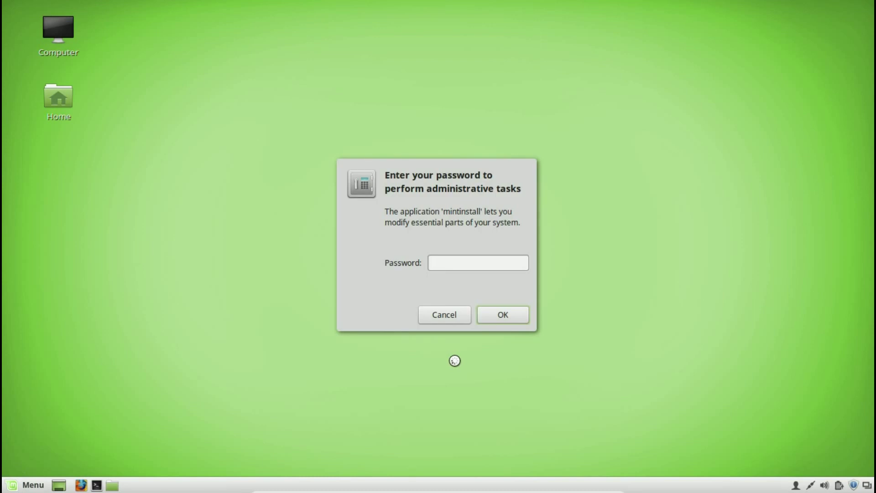
pyautogui.write('•••••')
pyautogui.press('Return')
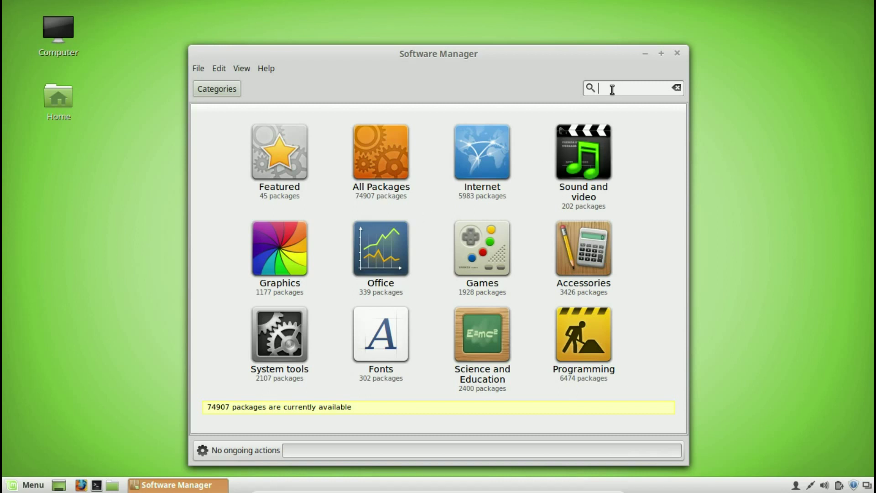
# Search the Software Manager for gufw, view its package page and minimize the window
pyautogui.write('gufw')
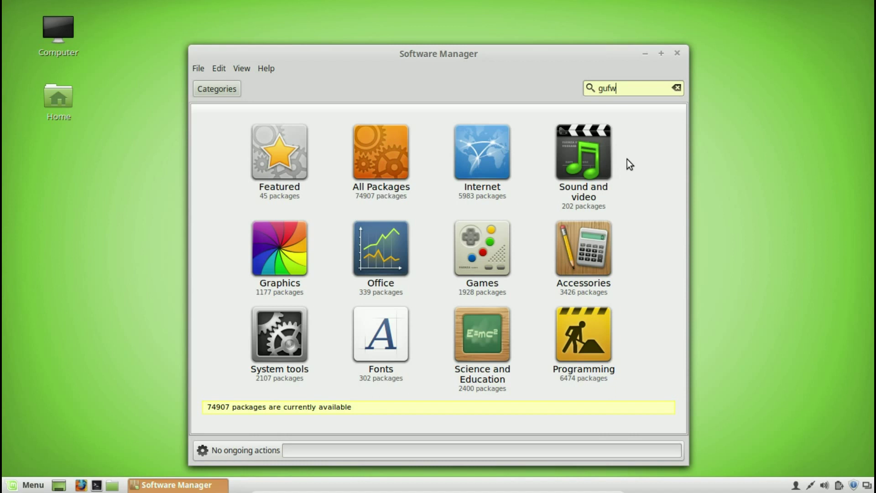
pyautogui.press('Return')
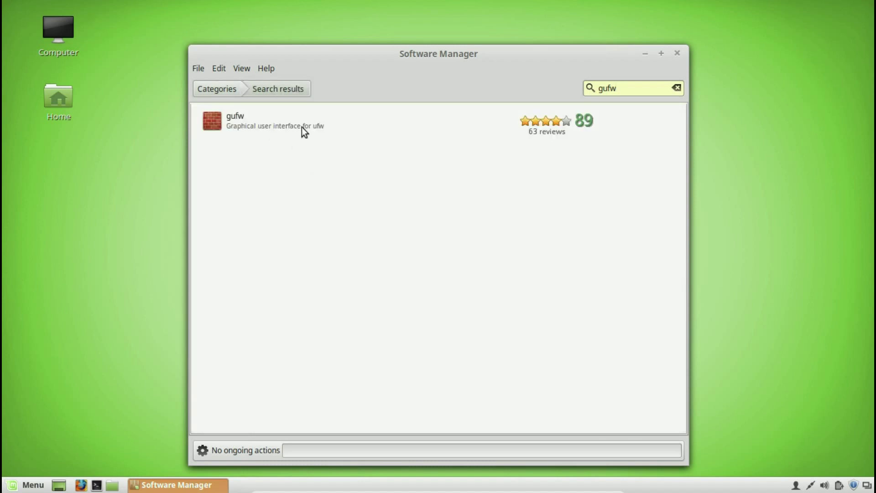
pyautogui.click(278, 121)
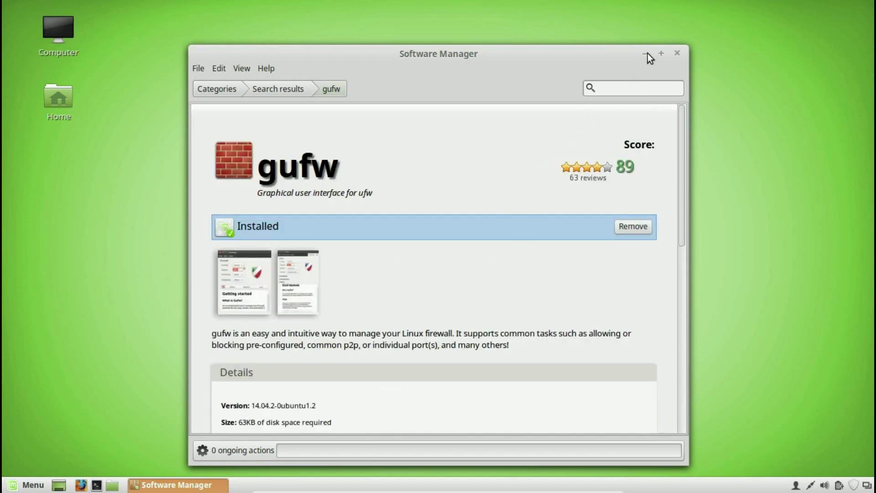
pyautogui.click(648, 53)
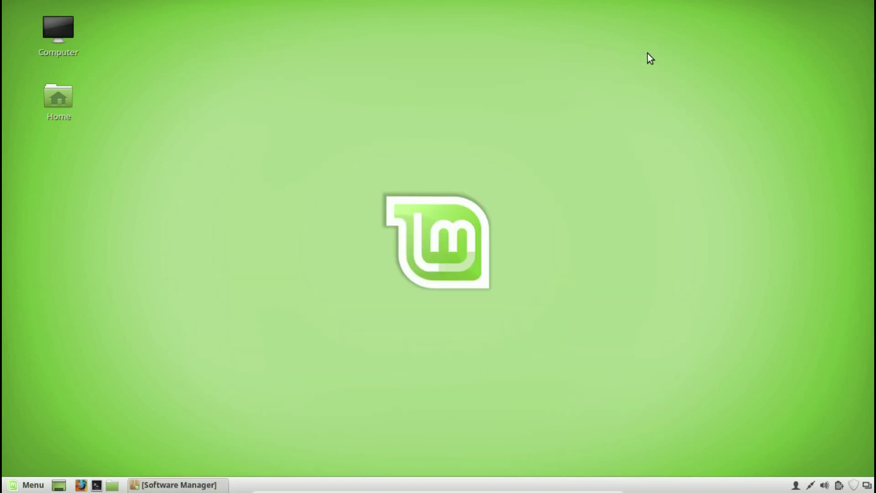
# Launch Firewall Configuration with the account password and turn the Home profile's firewall status on
pyautogui.click(28, 486)
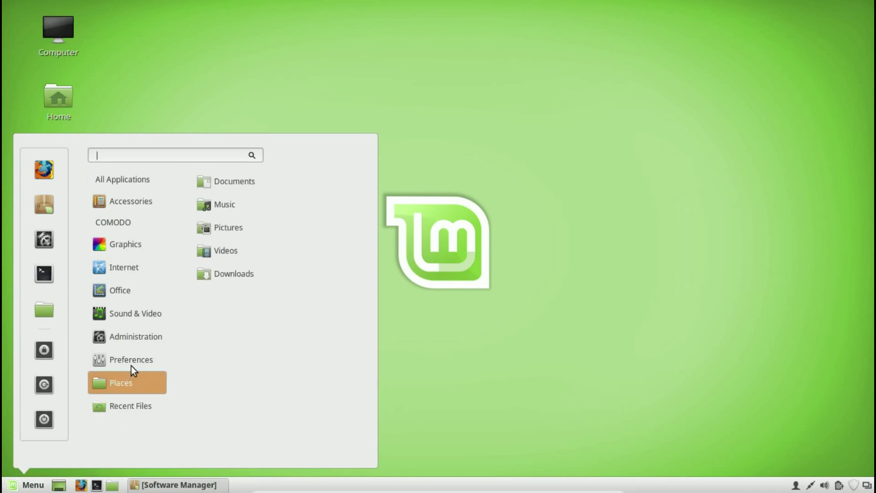
pyautogui.scroll(-4, 257, 347)
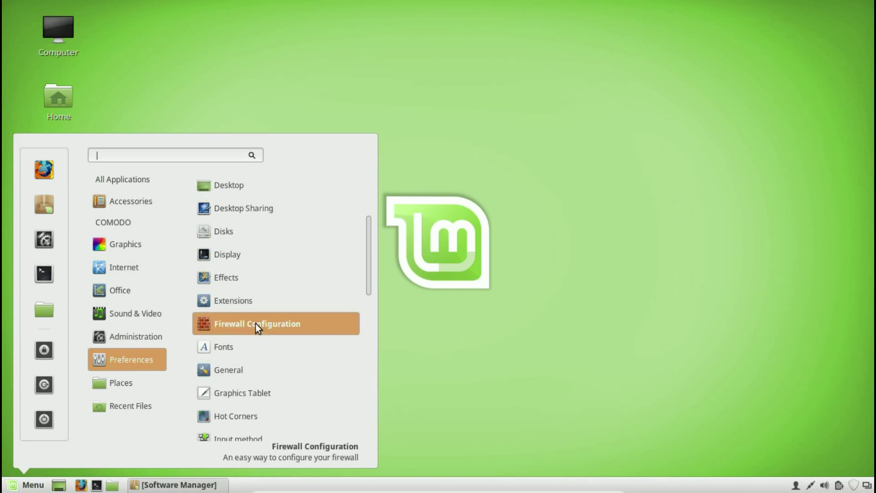
pyautogui.click(256, 324)
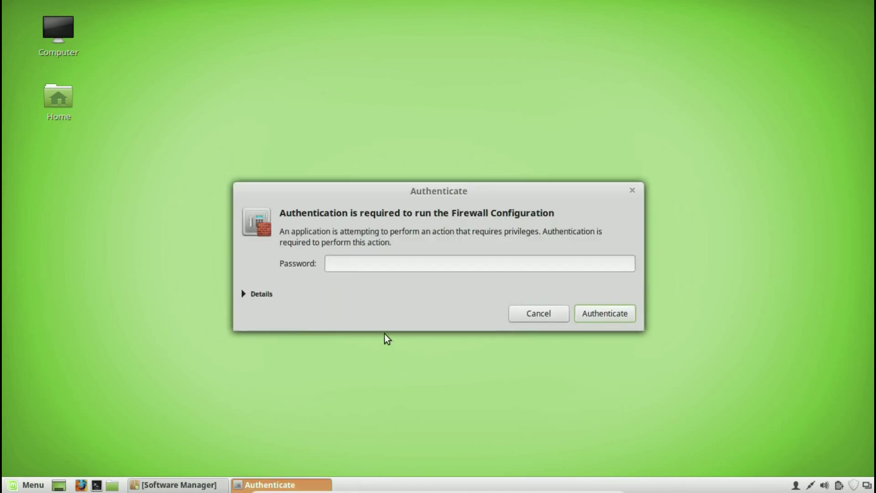
pyautogui.write('••••')
pyautogui.press('Return')
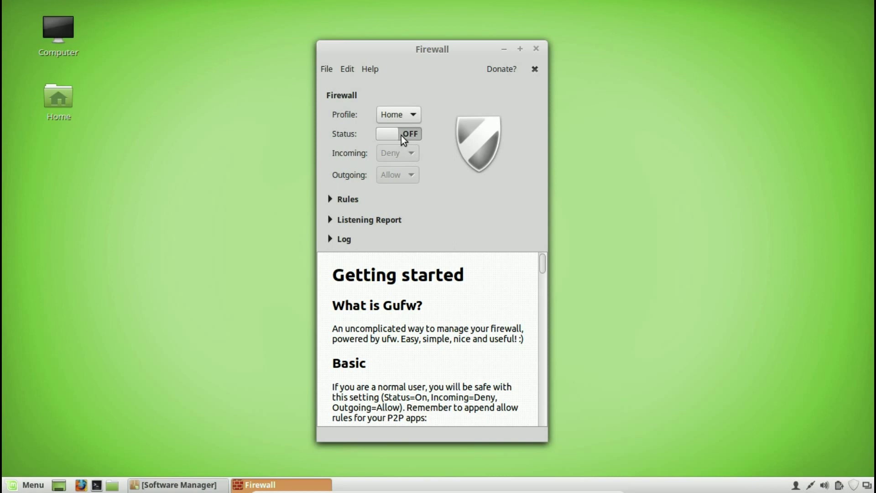
pyautogui.click(388, 131)
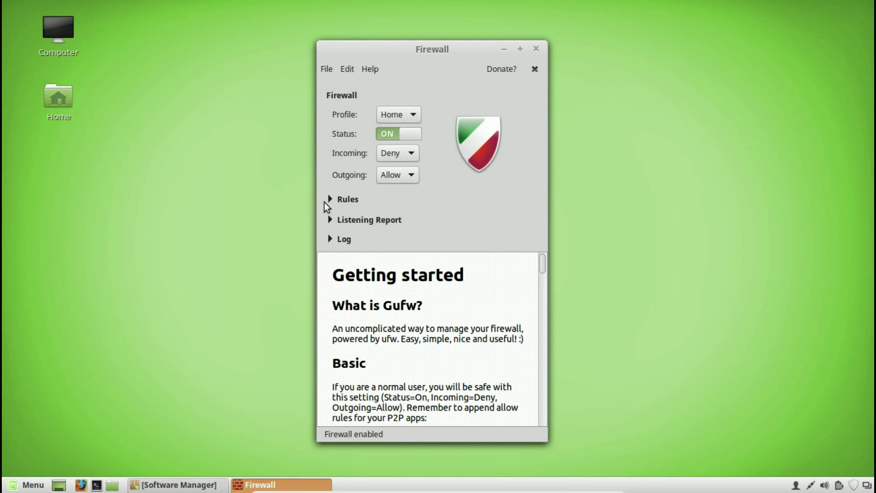
# Look over the firewall's help options and Getting started guide, and close the firewall window
pyautogui.click(350, 69)
pyautogui.moveTo(370, 69)
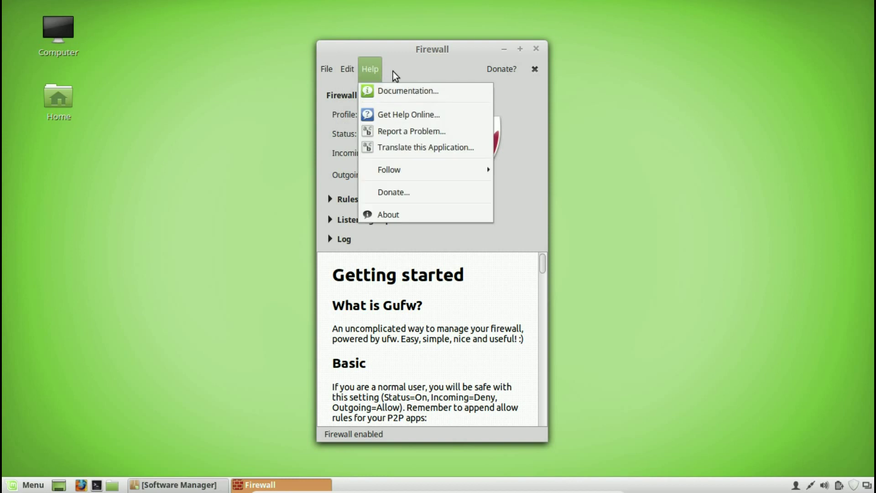
pyautogui.click(403, 62)
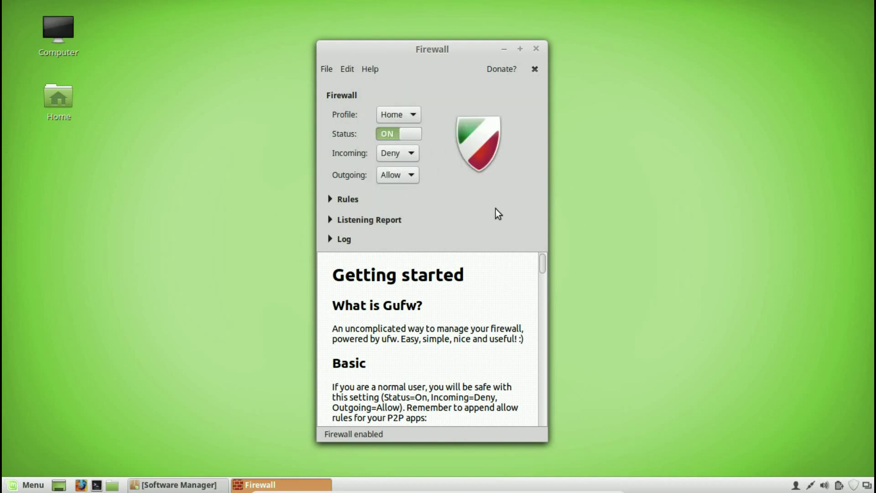
pyautogui.scroll(-5, 444, 336)
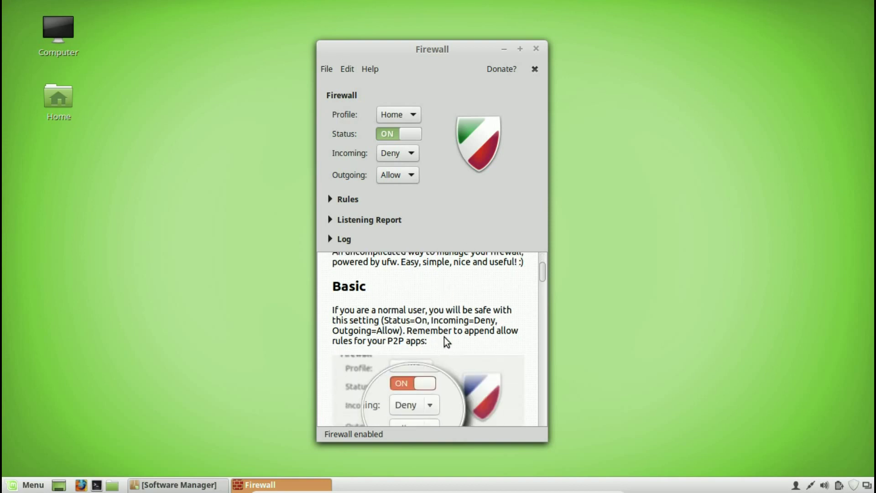
pyautogui.scroll(-8, 444, 337)
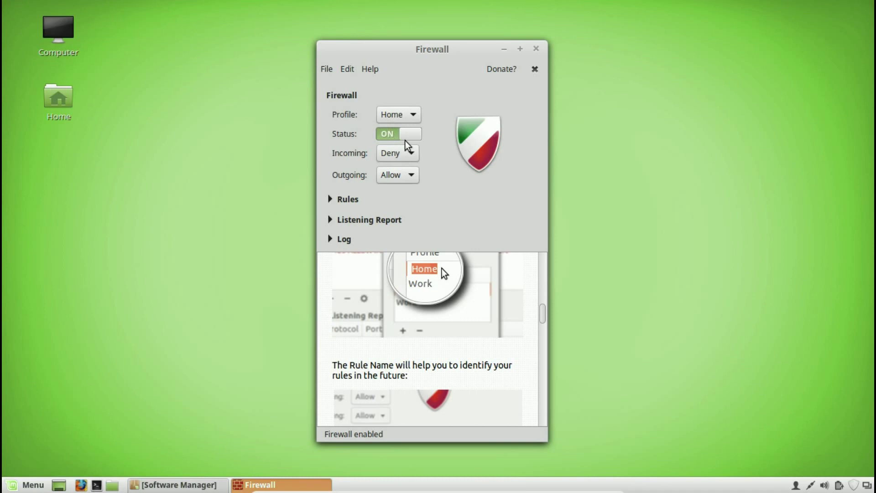
pyautogui.click(536, 52)
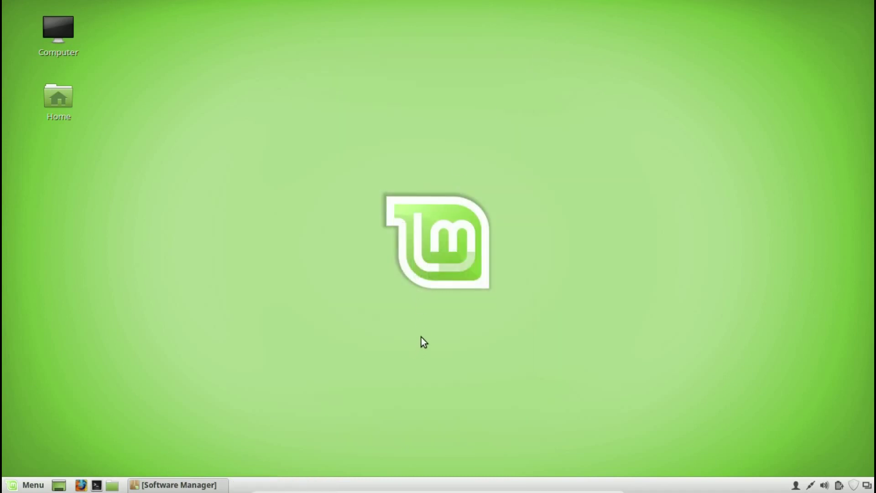
# Bring back the Software Manager, return to its categories and search for "clam av"
pyautogui.click(172, 490)
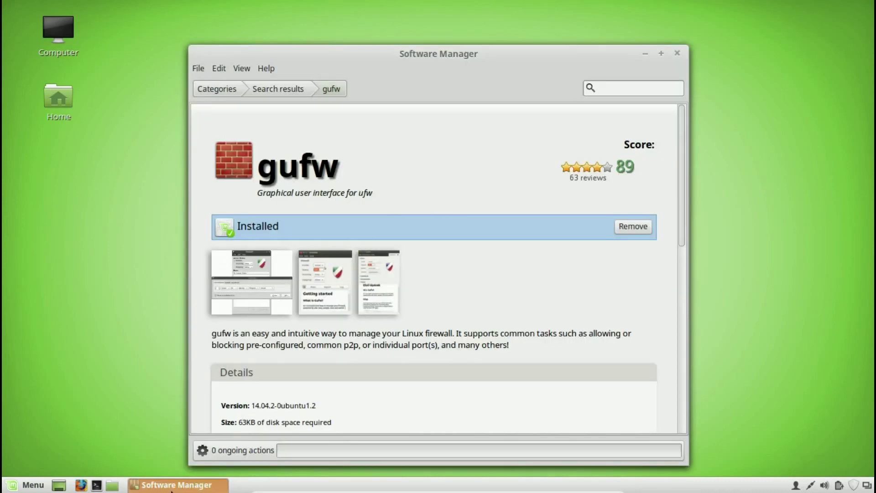
pyautogui.click(214, 94)
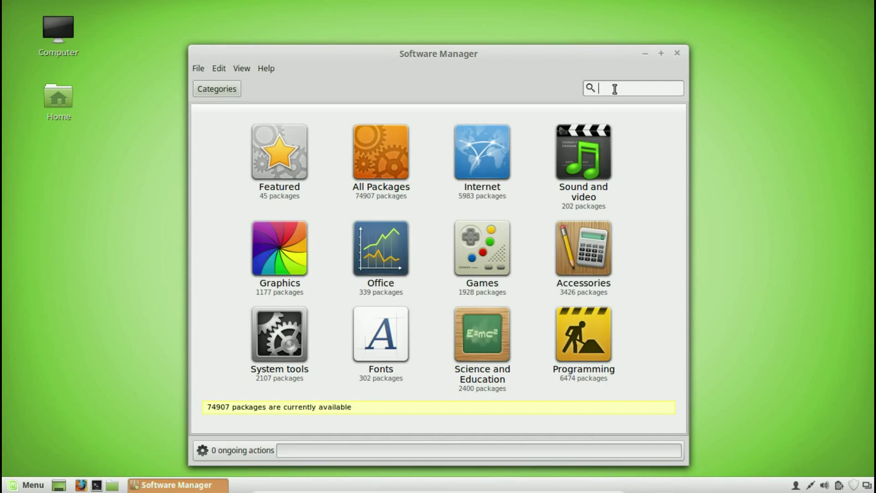
pyautogui.write('clam av')
pyautogui.press('Return')
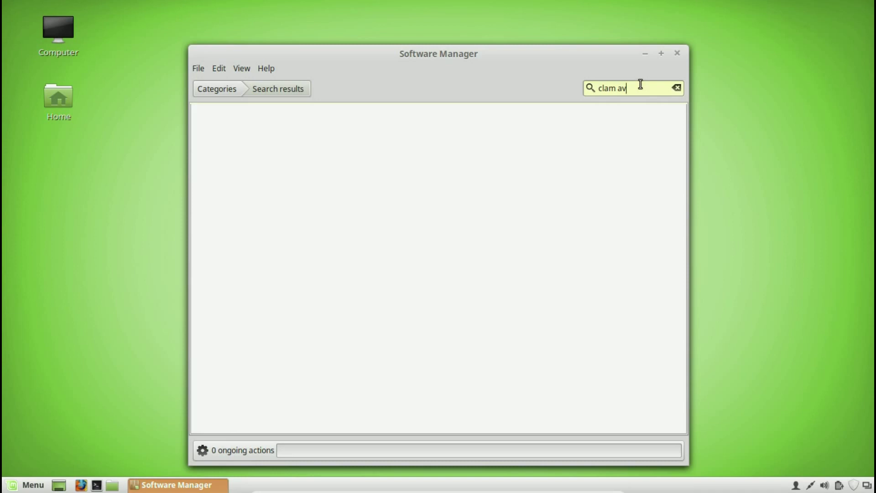
# Shorten the package search to "clam", pick the clamtk package and minimize the Software Manager
pyautogui.press('BackSpace')
pyautogui.press('BackSpace')
pyautogui.press('BackSpace')
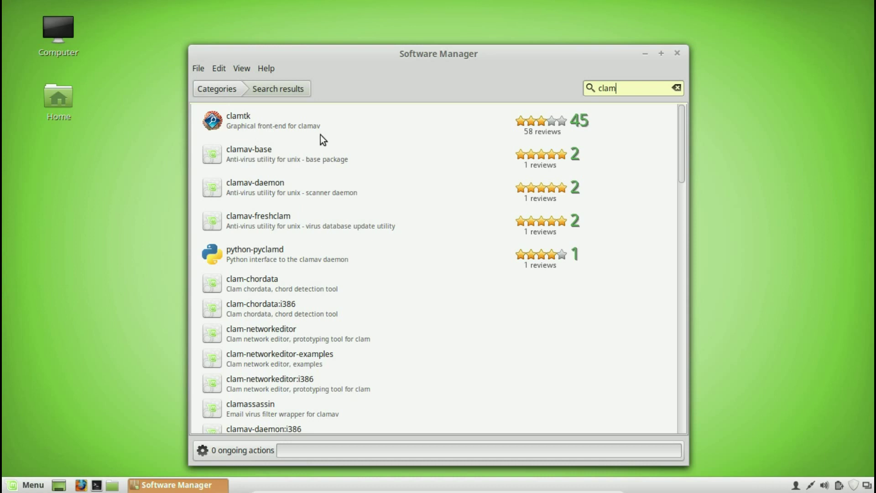
pyautogui.click(307, 132)
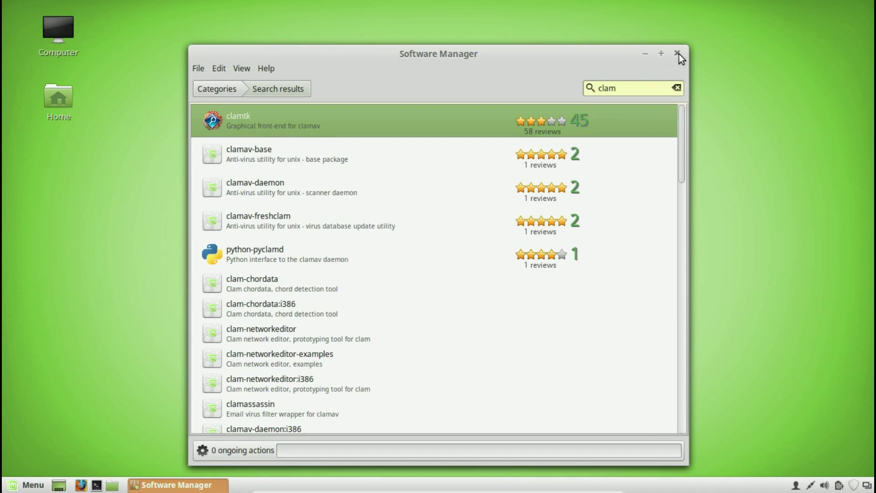
pyautogui.click(646, 54)
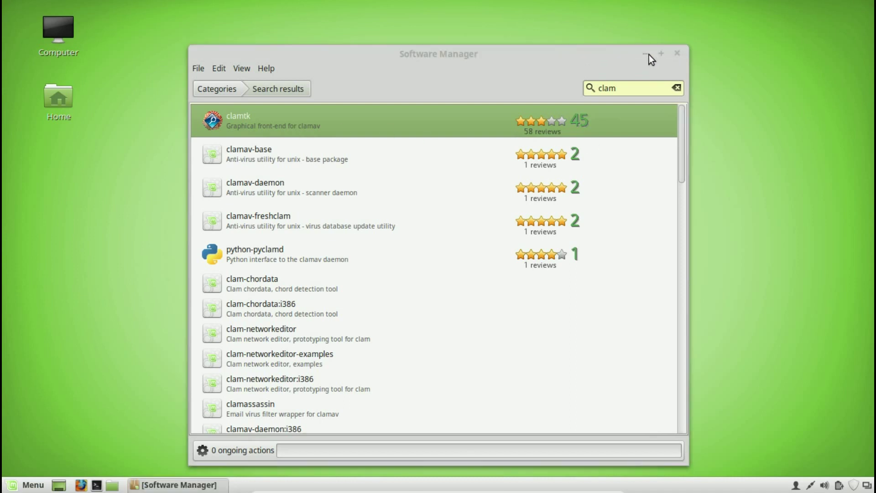
# Open Firefox and run a web search for "comodo"
pyautogui.click(80, 485)
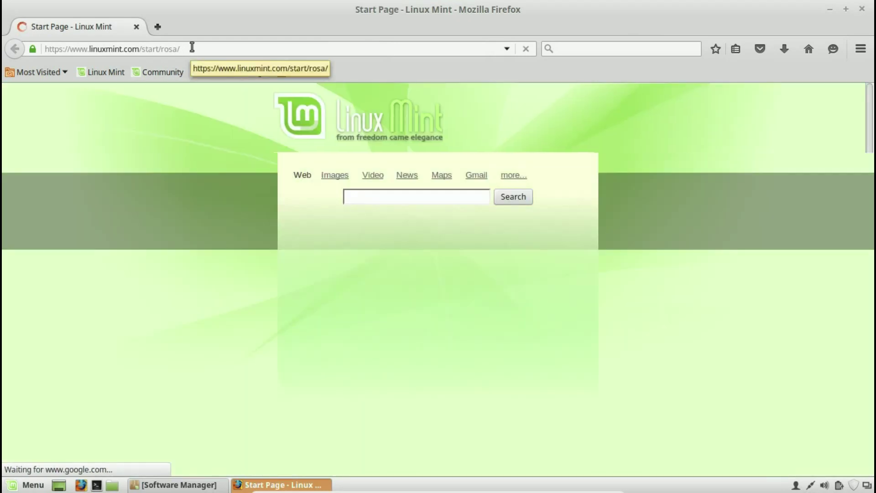
pyautogui.click(192, 47)
pyautogui.doubleClick(191, 48)
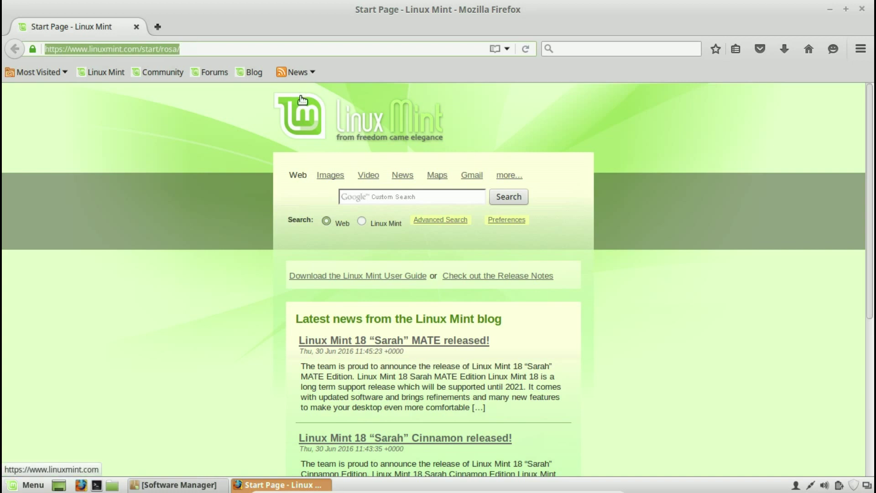
pyautogui.write('comodo')
pyautogui.press('Return')
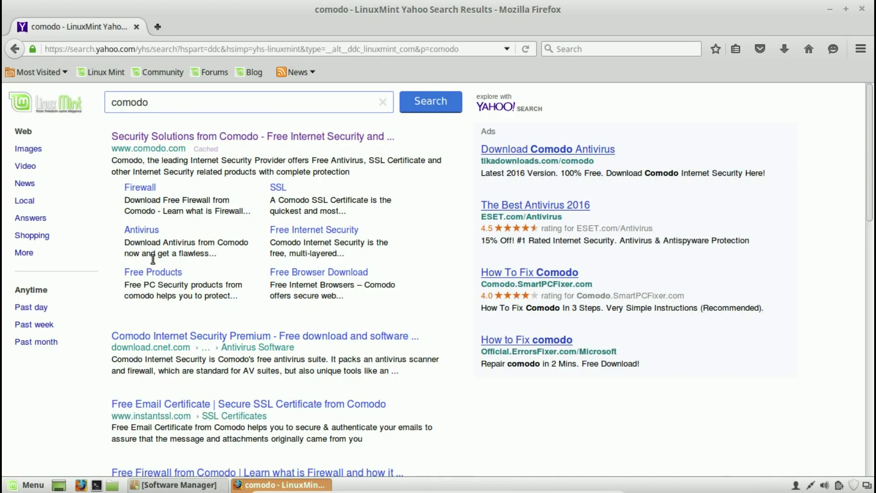
# Open Comodo's Antivirus page from the search results, look it over and go to its antivirus page for Linux
pyautogui.click(152, 233)
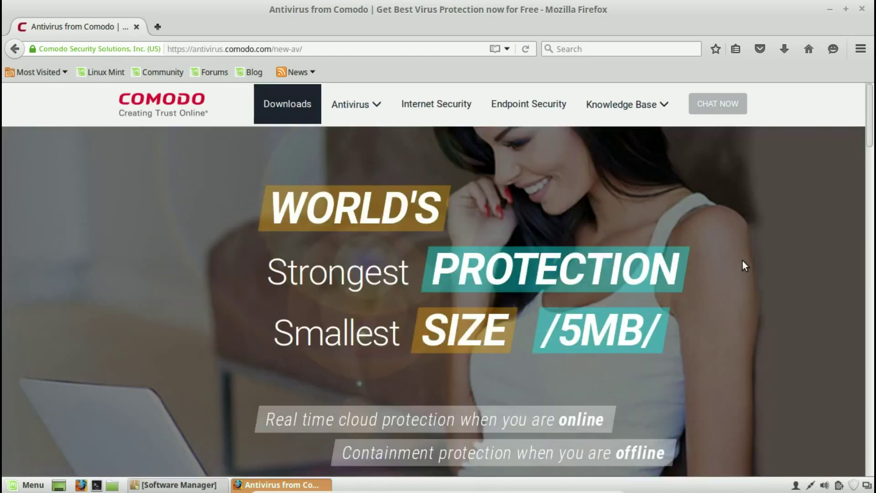
pyautogui.scroll(-7, 742, 262)
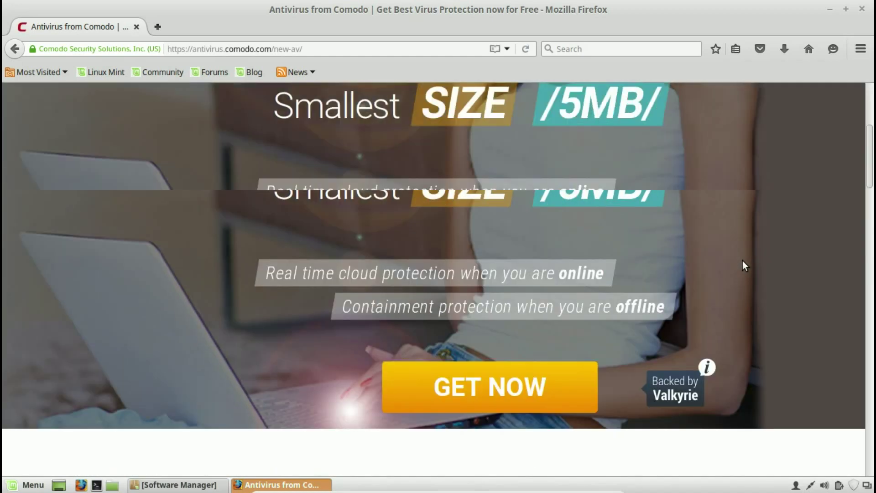
pyautogui.scroll(-4, 743, 262)
pyautogui.scroll(7, 742, 262)
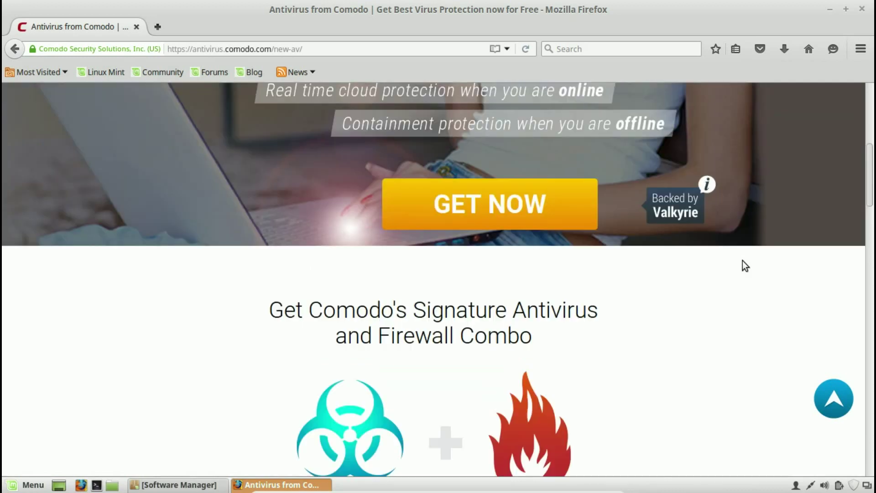
pyautogui.scroll(3, 743, 261)
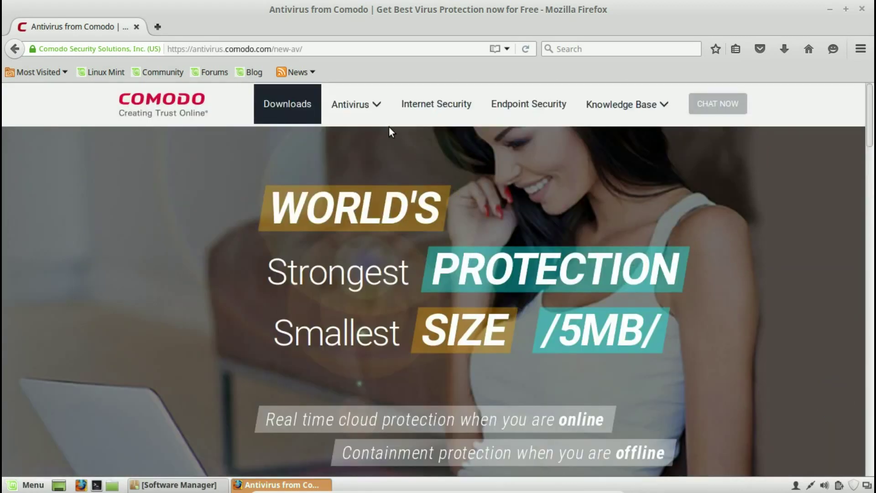
pyautogui.moveTo(370, 108)
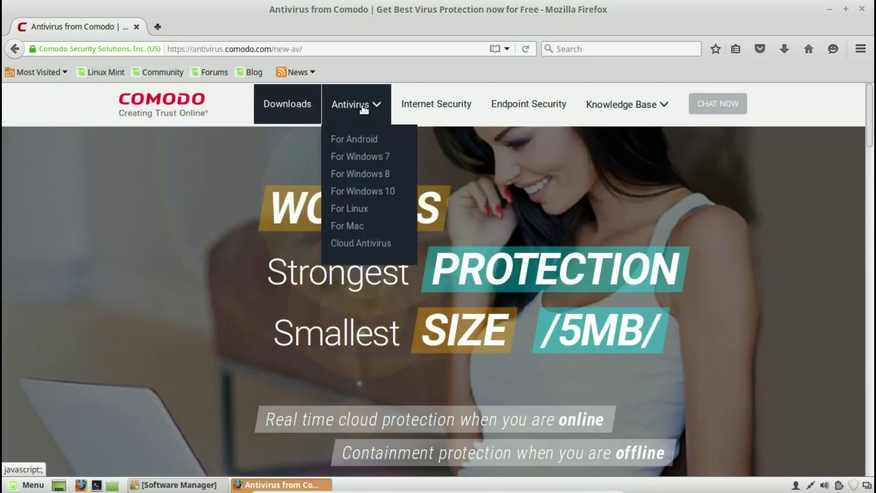
pyautogui.click(359, 210)
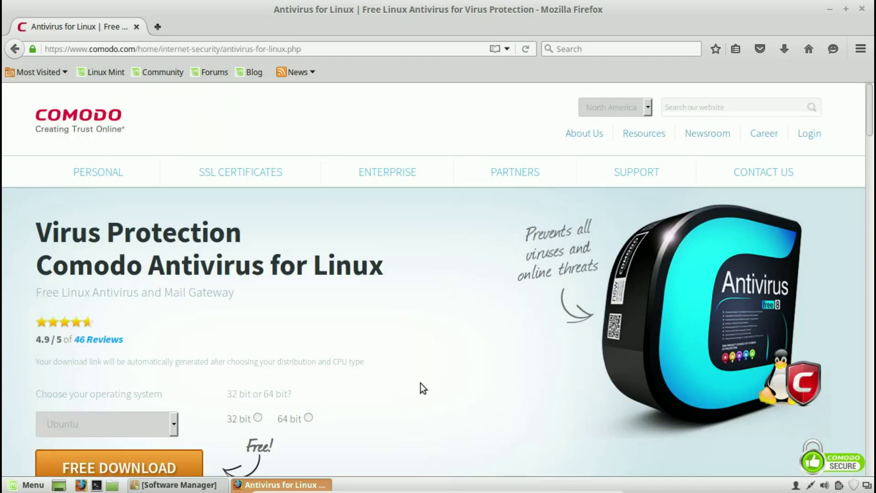
# Choose the 64 bit version of Comodo Antivirus for Linux and minimize the browser
pyautogui.scroll(-3, 420, 383)
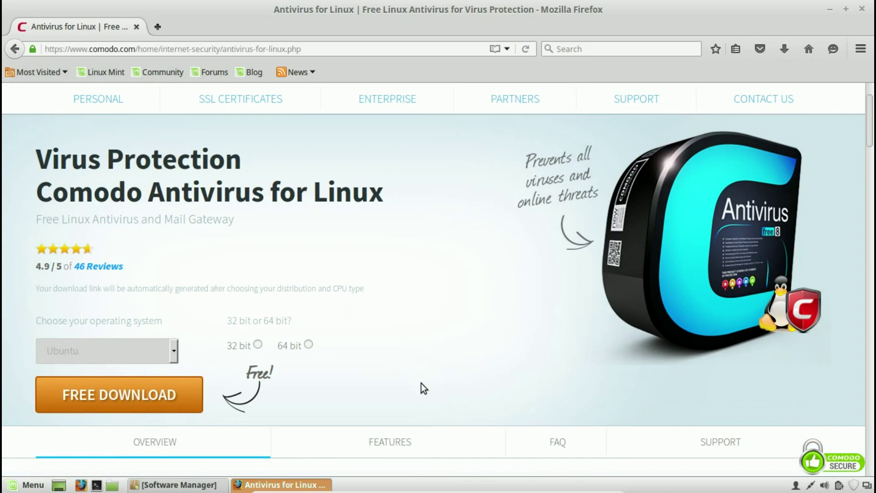
pyautogui.click(309, 345)
pyautogui.click(832, 8)
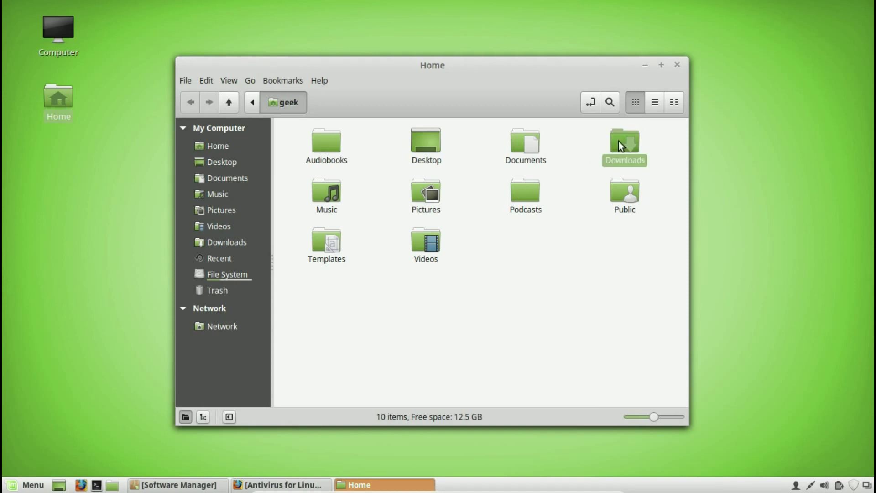
# Open cav-linux_x64.deb from the Downloads folder and reinstall the package, entering the administrator password to authorize it
pyautogui.doubleClick(619, 141)
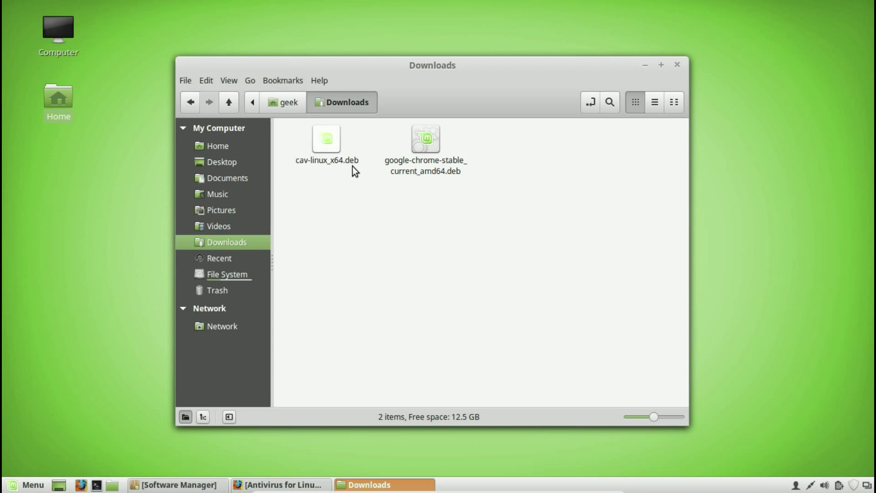
pyautogui.doubleClick(329, 152)
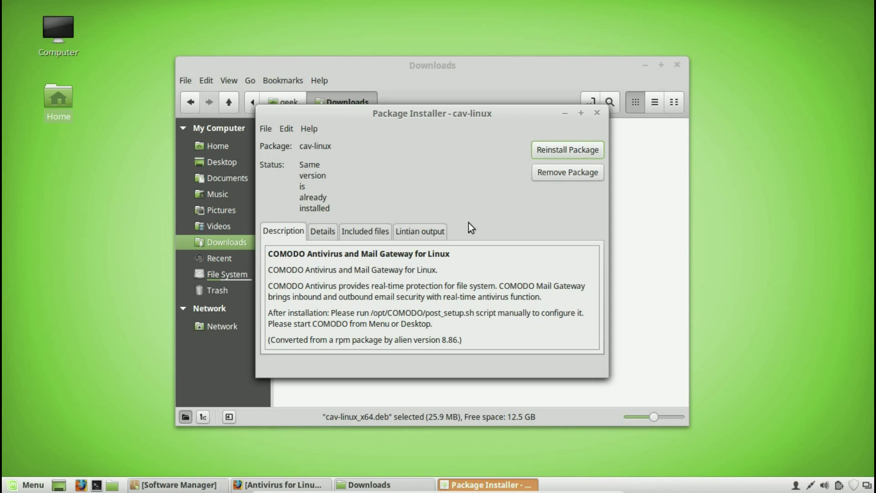
pyautogui.click(569, 149)
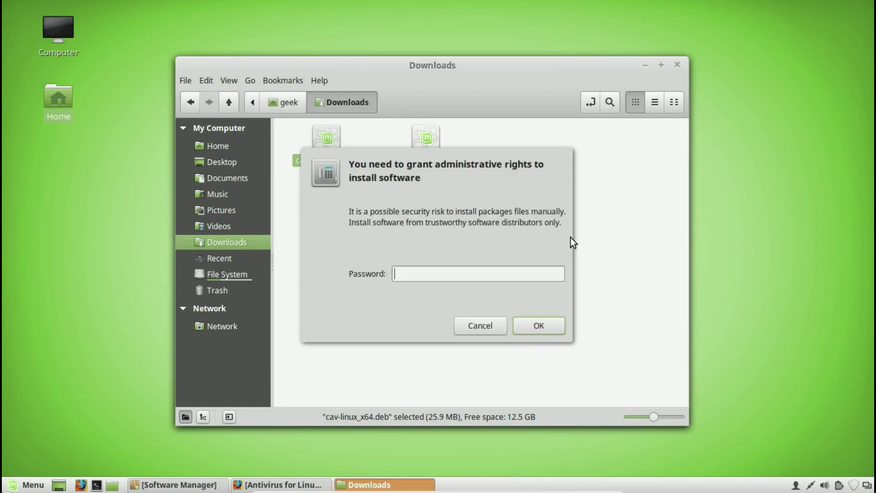
pyautogui.write('••••')
pyautogui.press('Return')
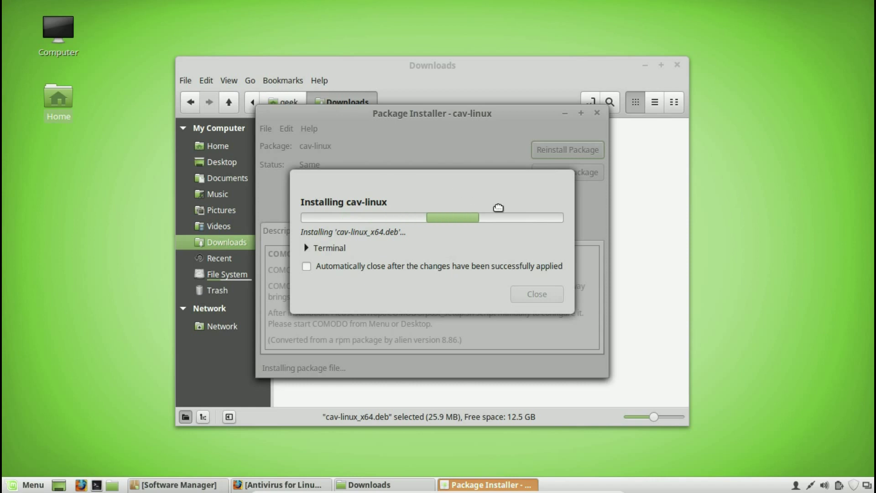
pyautogui.moveTo(499, 208); pyautogui.dragTo(627, 240)
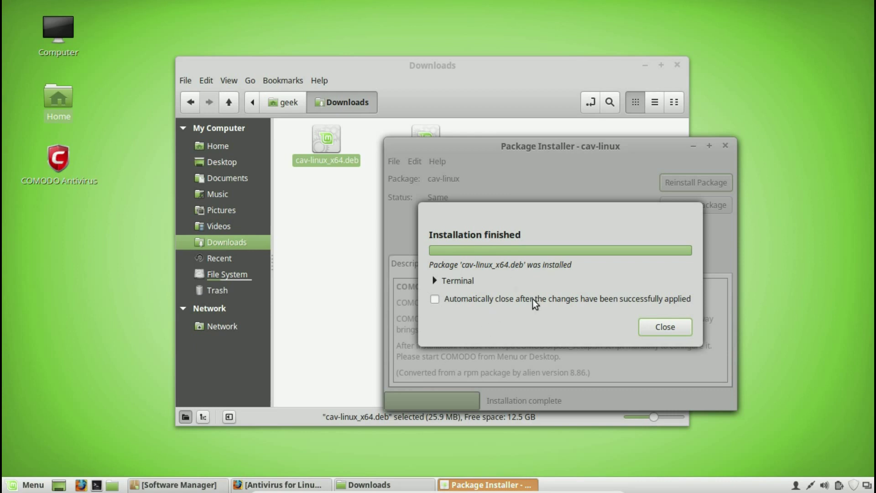
pyautogui.click(678, 323)
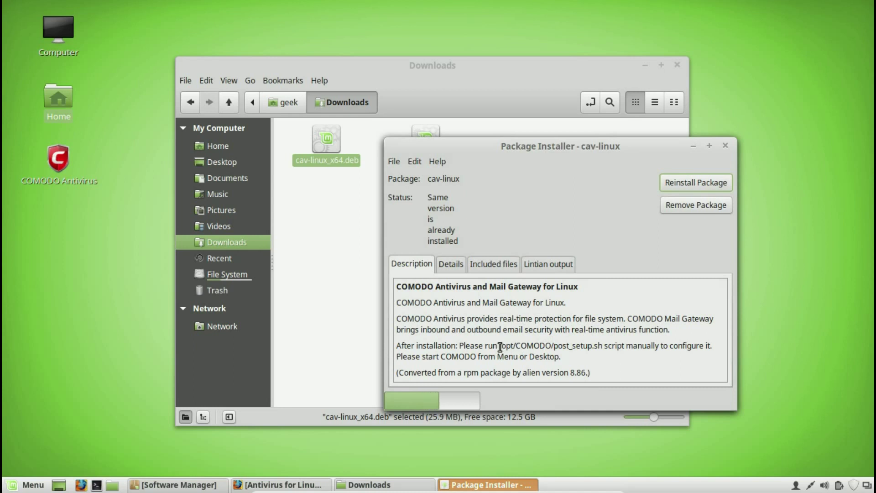
# Examine the post-installation script instruction in the cav-linux package description
pyautogui.moveTo(499, 347); pyautogui.dragTo(624, 343)
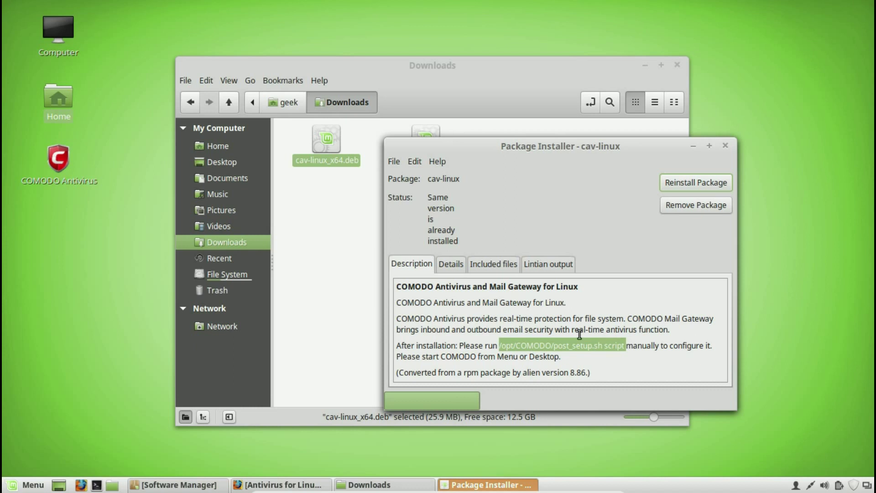
pyautogui.click(52, 162)
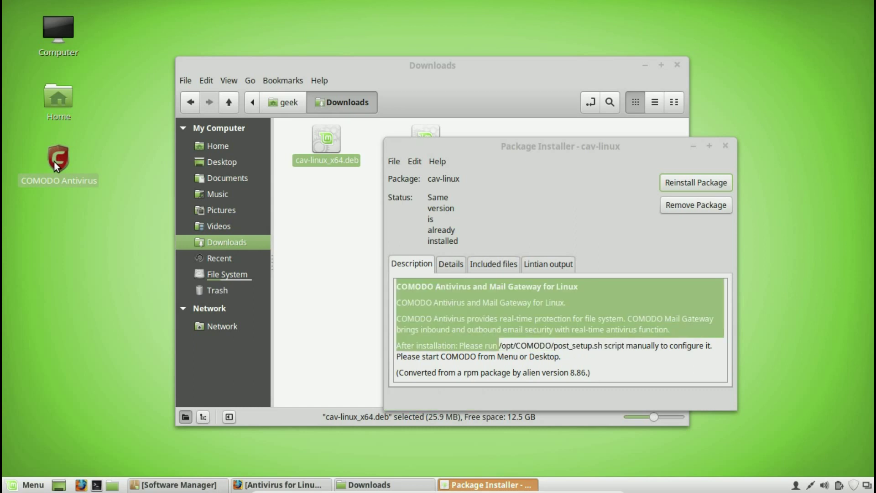
pyautogui.click(569, 328)
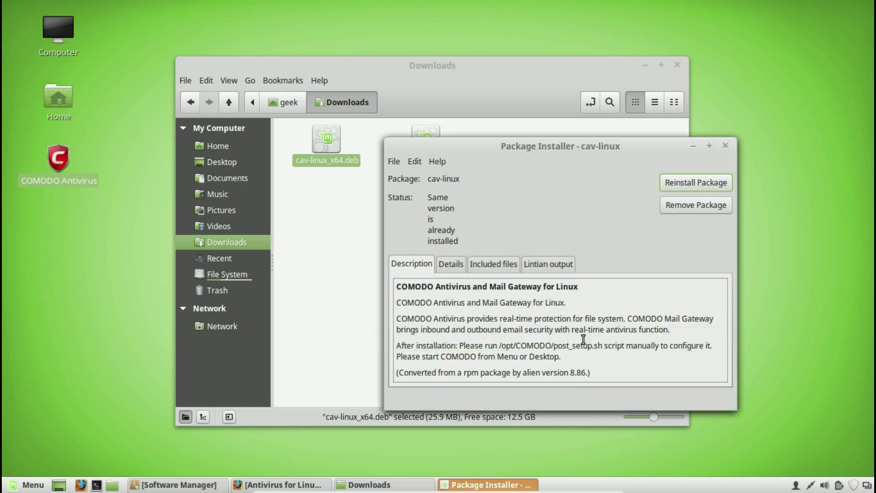
# Launch COMODO Antivirus from the desktop, look over its Antivirus and Mail Gateway sections, and close it
pyautogui.doubleClick(51, 151)
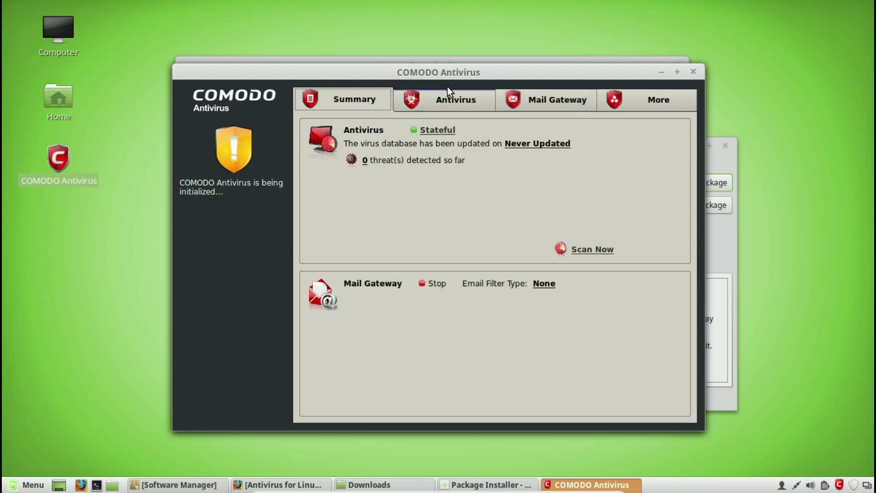
pyautogui.moveTo(451, 75); pyautogui.dragTo(375, 99)
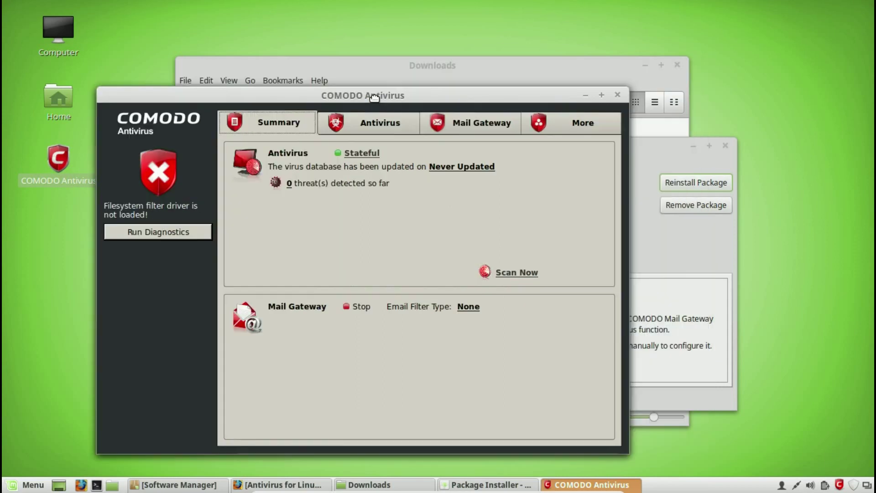
pyautogui.click(373, 127)
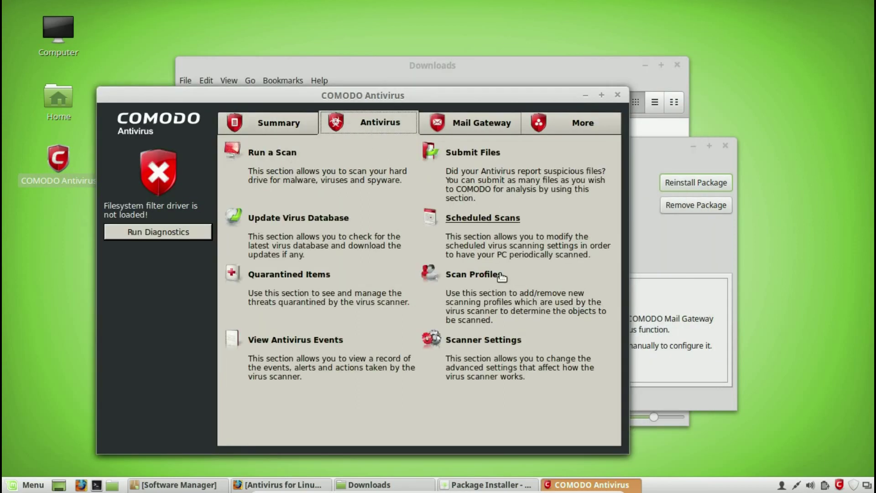
pyautogui.click(458, 126)
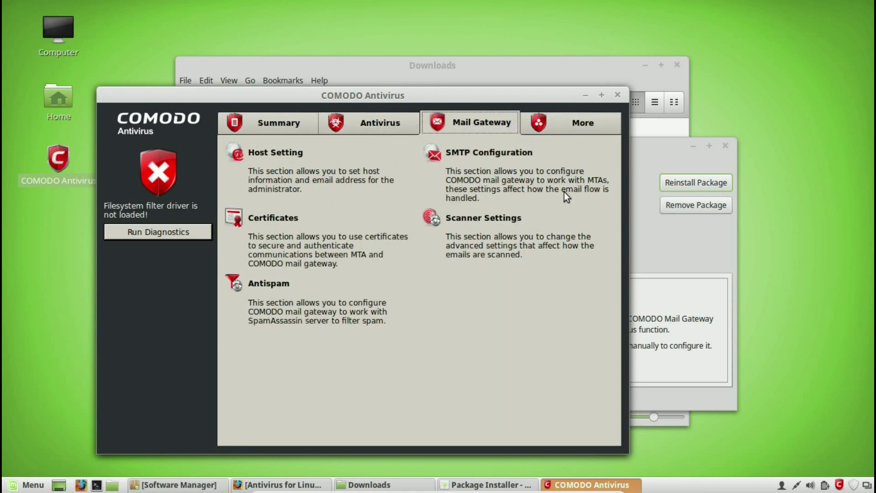
pyautogui.click(617, 96)
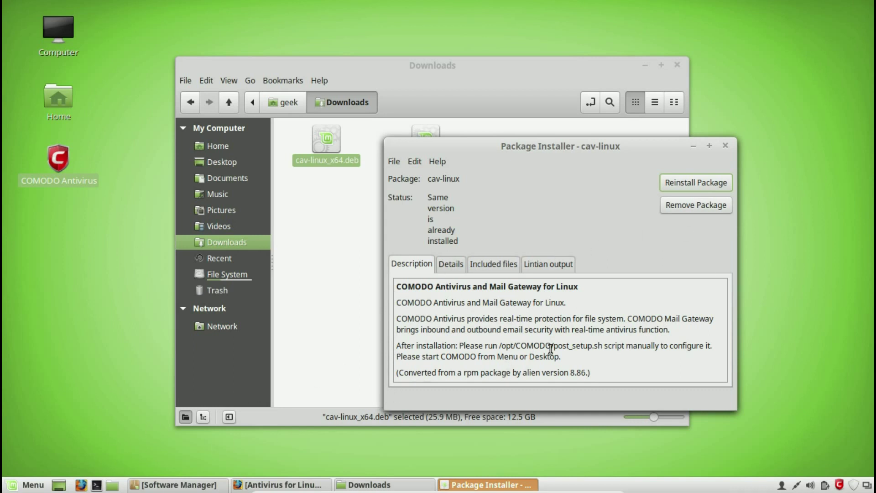
# Open a terminal beside the package installer and copy "/opt/COMODO/post_setup.sh script" from the package description
pyautogui.click(96, 485)
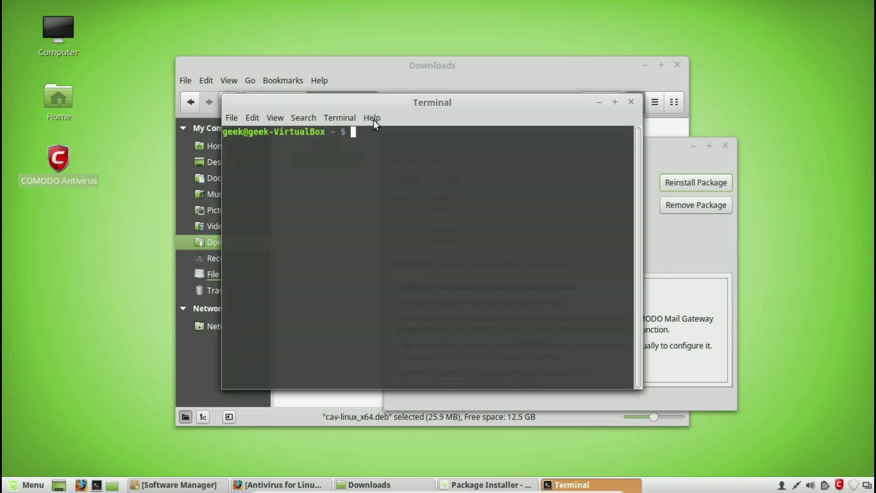
pyautogui.moveTo(393, 101); pyautogui.dragTo(231, 173)
pyautogui.moveTo(501, 147); pyautogui.dragTo(634, 71)
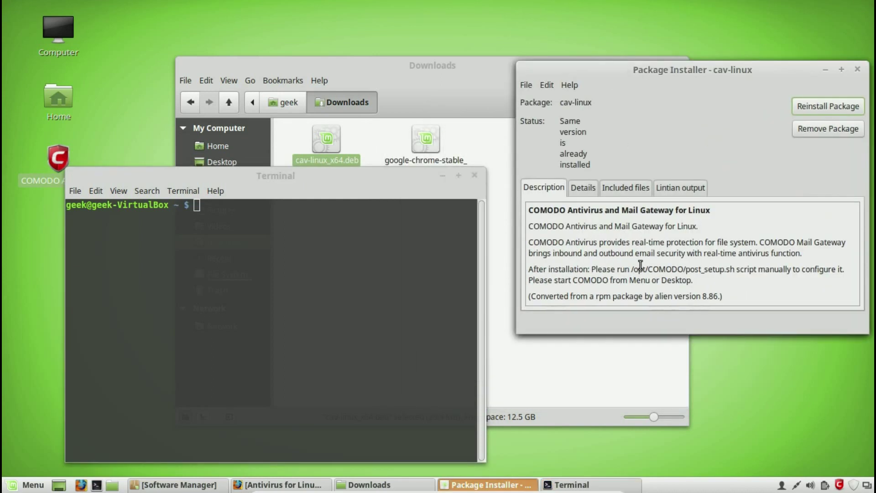
pyautogui.moveTo(634, 269); pyautogui.dragTo(758, 270)
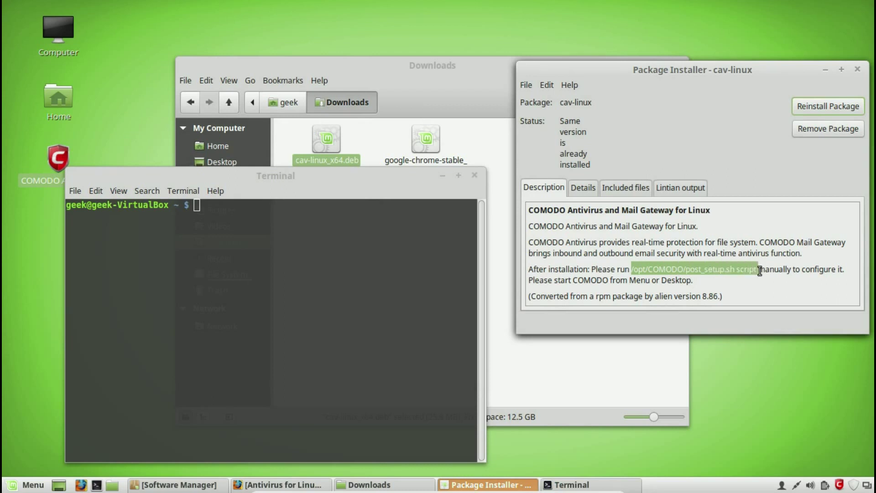
pyautogui.rightClick(731, 270)
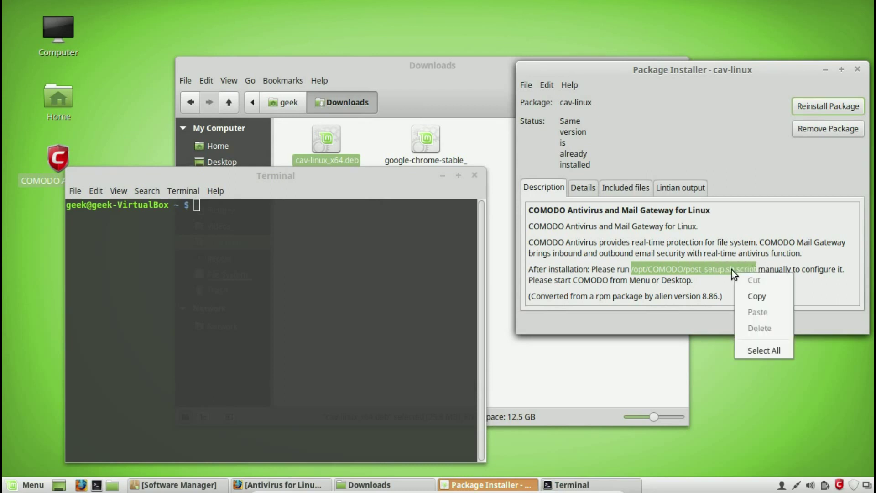
pyautogui.click(747, 295)
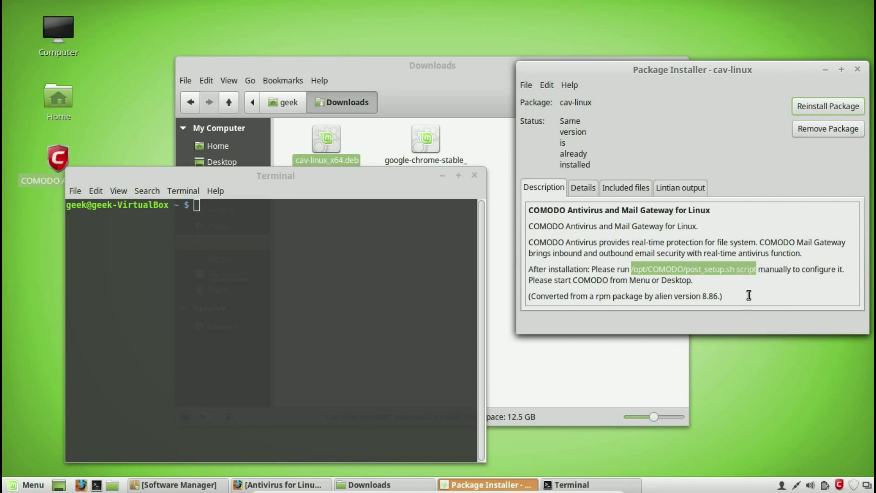
# Try to run the copied command "/opt/COMODO/post_setup.sh script" in the terminal without sudo
pyautogui.click(248, 220)
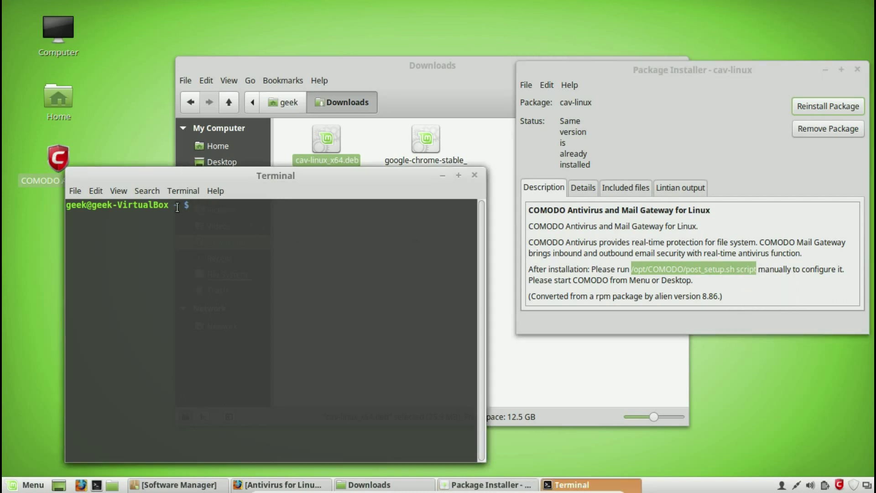
pyautogui.click(99, 193)
pyautogui.click(119, 221)
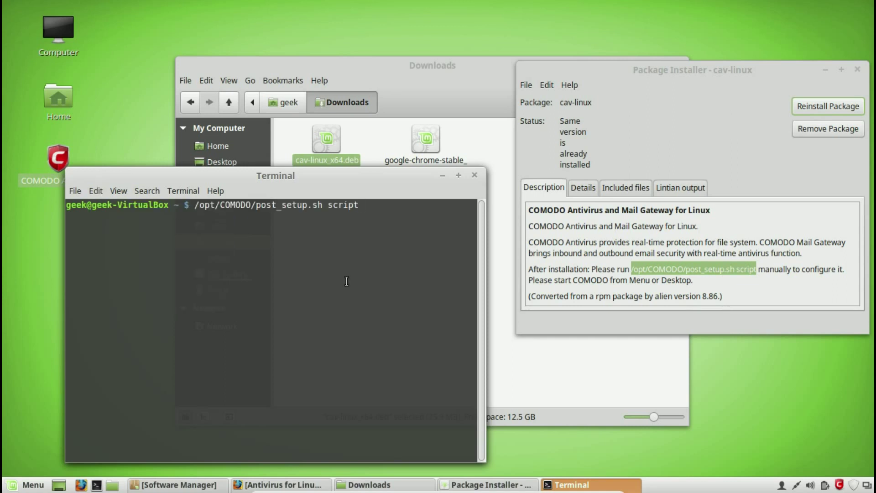
pyautogui.press('Return')
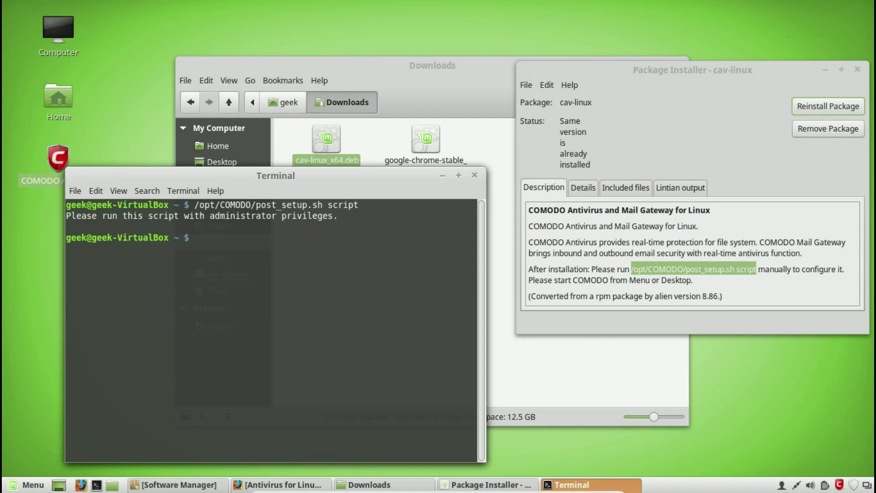
# Run "sudo /opt/COMODO/post_setup.sh script" in the terminal and enter the account password
pyautogui.write('sudo')
pyautogui.rightClick(236, 238)
pyautogui.click(273, 326)
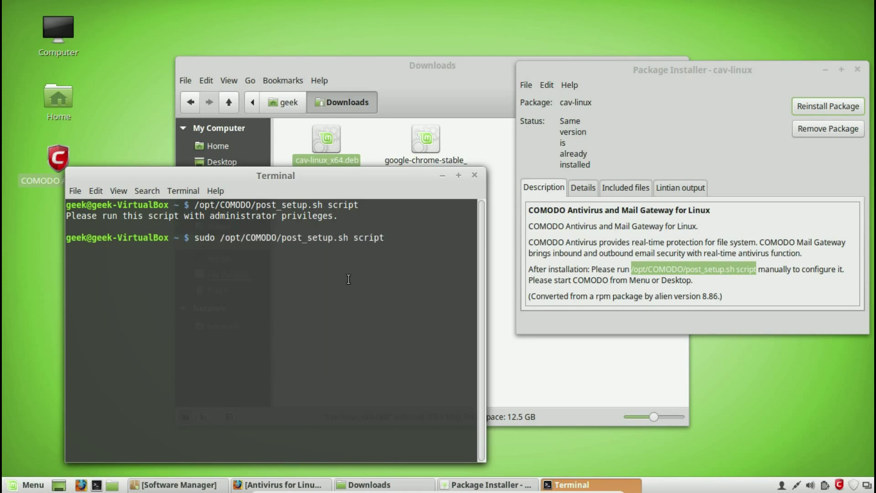
pyautogui.press('Return')
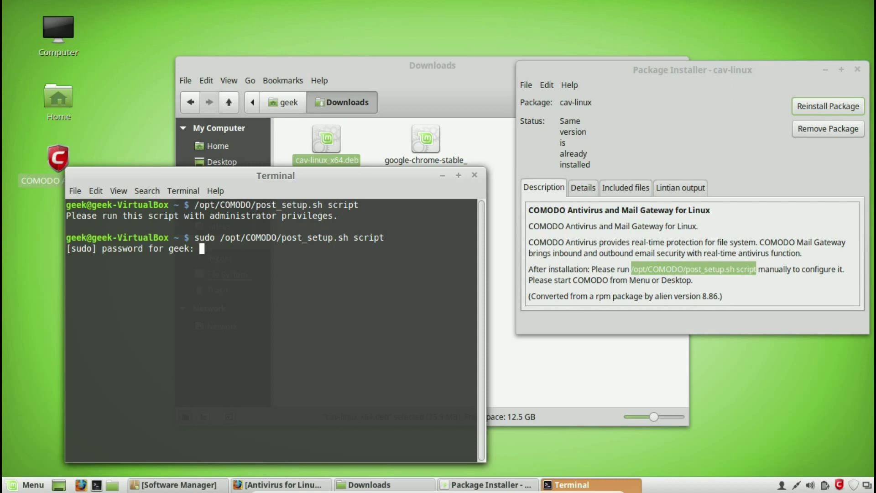
pyautogui.press('Return')
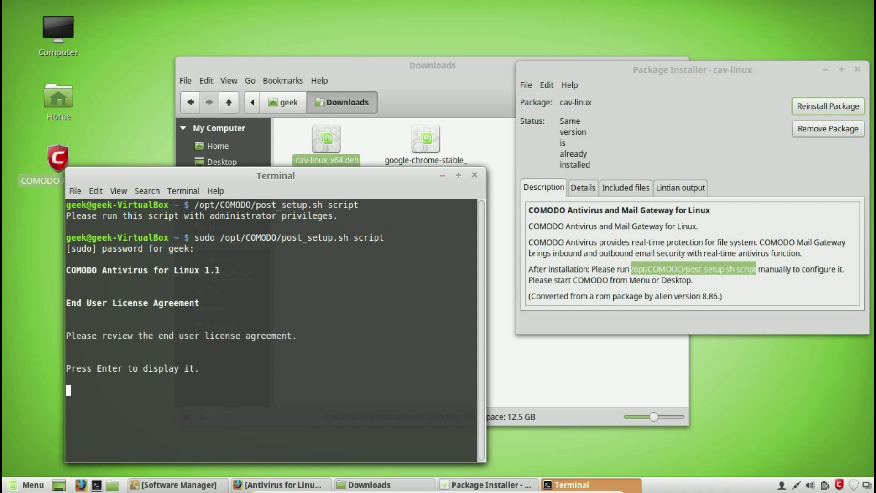
# Display the COMODO end user license agreement in the terminal and advance through its text past section 1.3 Registration
pyautogui.press('Return')
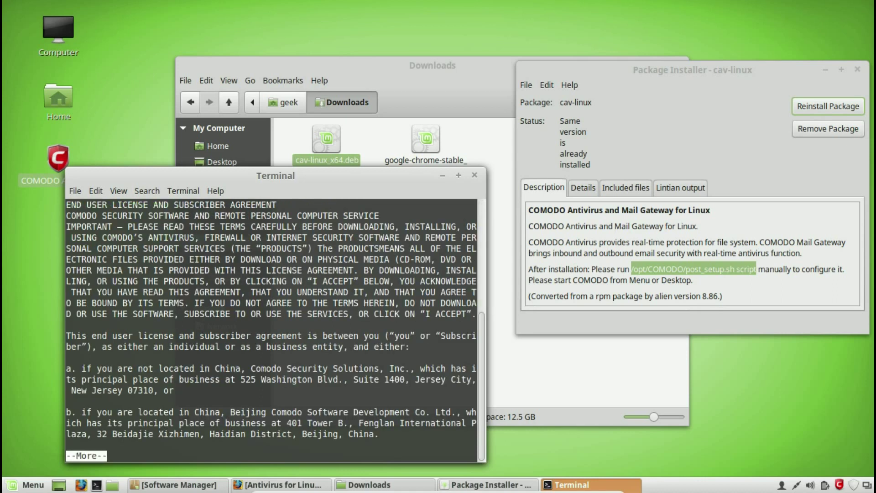
pyautogui.press('Return')
pyautogui.press('Return')
pyautogui.press('Return')
pyautogui.press('Return')
pyautogui.press('Return')
pyautogui.press('Return')
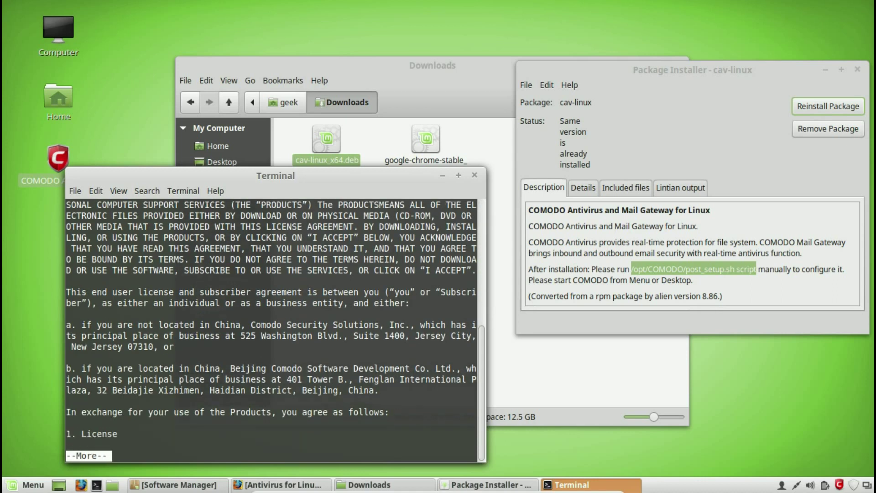
pyautogui.press('Return')
pyautogui.press('Return')
pyautogui.press('Return')
pyautogui.press('Return')
pyautogui.press('Return')
pyautogui.press('Return')
pyautogui.press('Return')
pyautogui.press('Return')
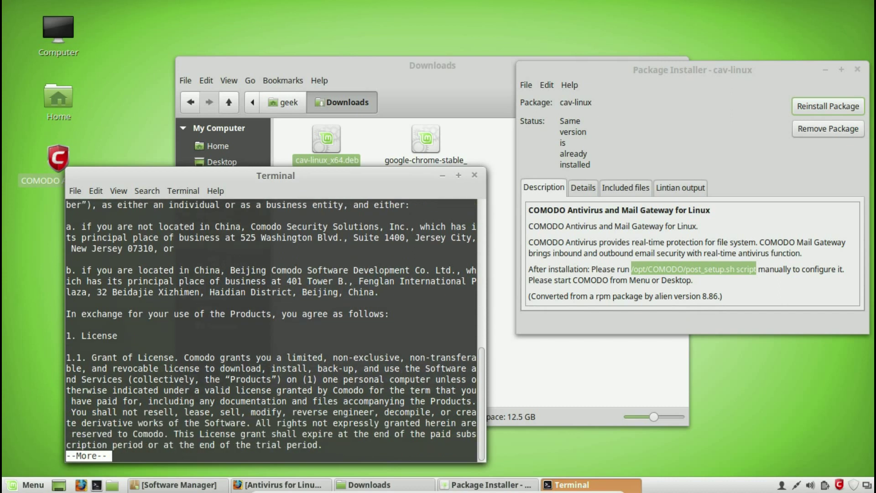
pyautogui.press('Return')
pyautogui.press('Return')
pyautogui.press('Return')
pyautogui.press('Return')
pyautogui.press('Return')
pyautogui.press('Return')
pyautogui.press('Return')
pyautogui.press('Return')
pyautogui.press('Return')
pyautogui.press('Return')
pyautogui.press('Return')
pyautogui.press('Return')
pyautogui.press('Return')
pyautogui.press('Return')
pyautogui.press('Return')
pyautogui.press('Return')
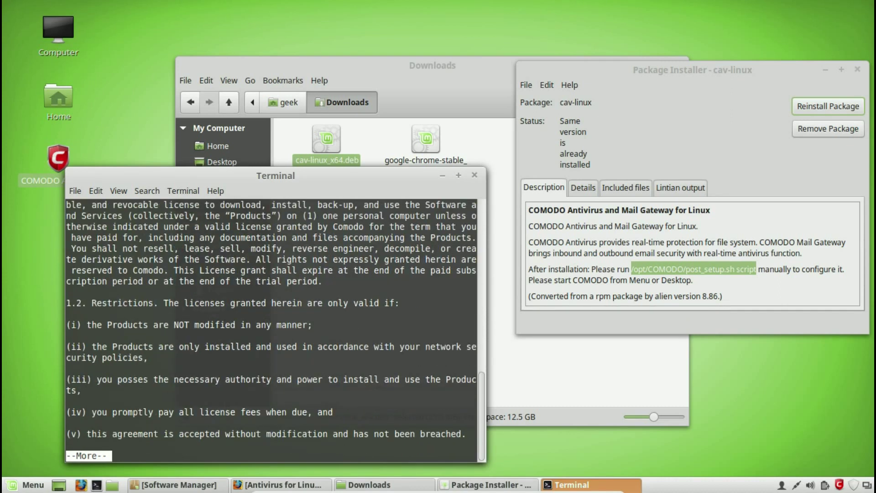
pyautogui.press('Return')
pyautogui.press('Return')
pyautogui.press('Return')
pyautogui.press('Return')
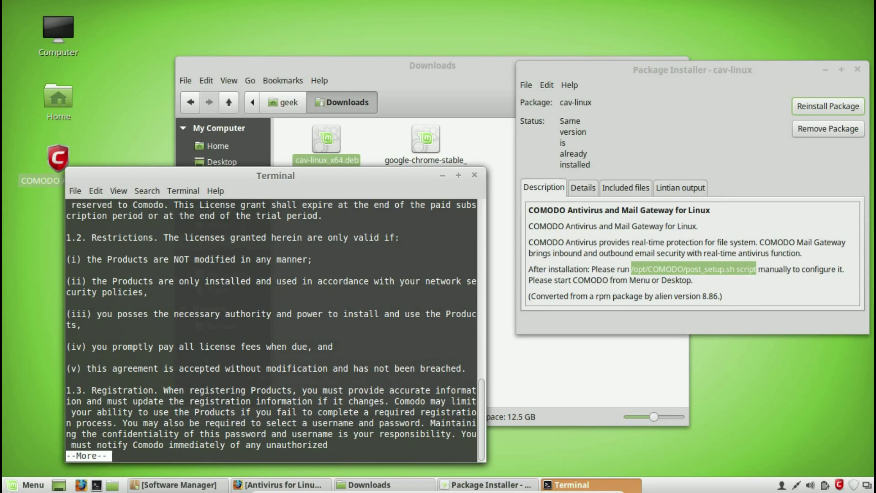
pyautogui.press('Return')
pyautogui.press('Return')
pyautogui.press('Return')
pyautogui.press('Return')
pyautogui.press('Return')
pyautogui.press('Return')
pyautogui.press('Return')
pyautogui.press('Return')
pyautogui.press('Return')
pyautogui.press('Return')
pyautogui.press('Return')
pyautogui.press('Return')
pyautogui.press('Return')
pyautogui.press('Return')
pyautogui.press('Return')
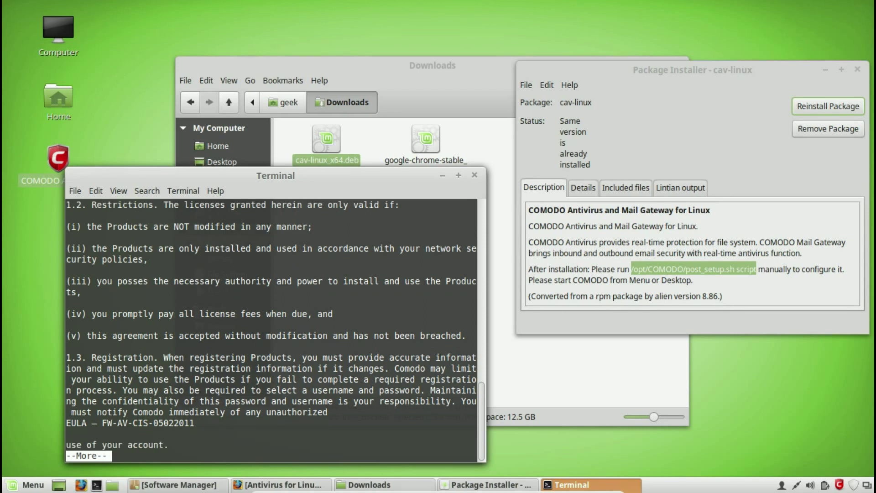
# Advance through the remaining license text, accept the license, leave the optional email address blank and keep the default language, option 8
pyautogui.press('Return')
pyautogui.press('Return')
pyautogui.press('Return')
pyautogui.press('Return')
pyautogui.press('Return')
pyautogui.press('Return')
pyautogui.press('Return')
pyautogui.press('Return')
pyautogui.press('Return')
pyautogui.press('Return')
pyautogui.press('Return')
pyautogui.press('Return')
pyautogui.press('Return')
pyautogui.press('Return')
pyautogui.press('Return')
pyautogui.press('Return')
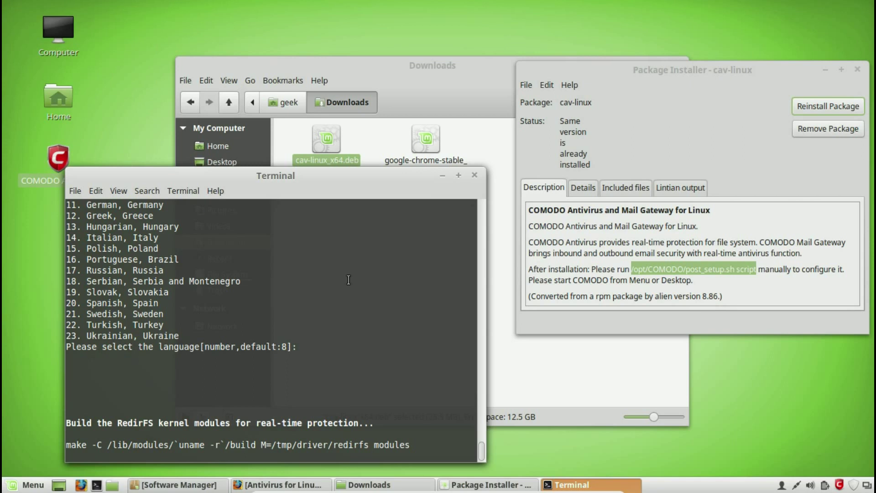
pyautogui.scroll(3, 382, 362)
pyautogui.scroll(7, 273, 322)
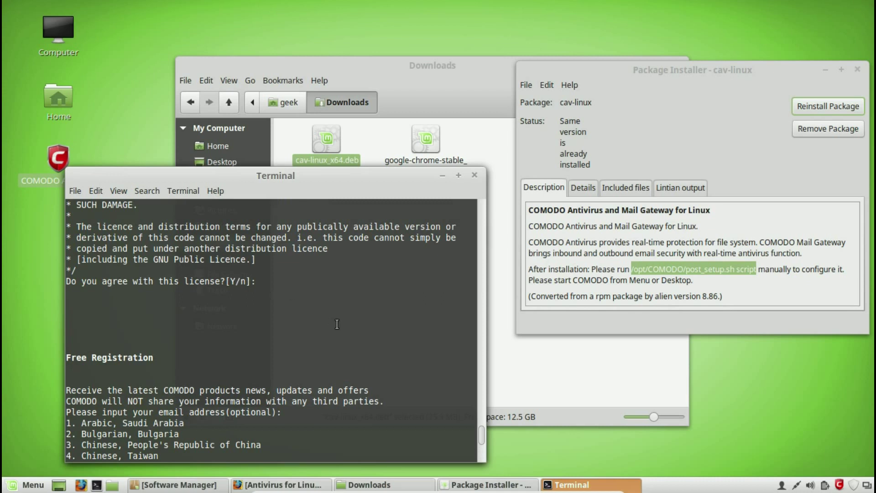
pyautogui.scroll(-10, 338, 329)
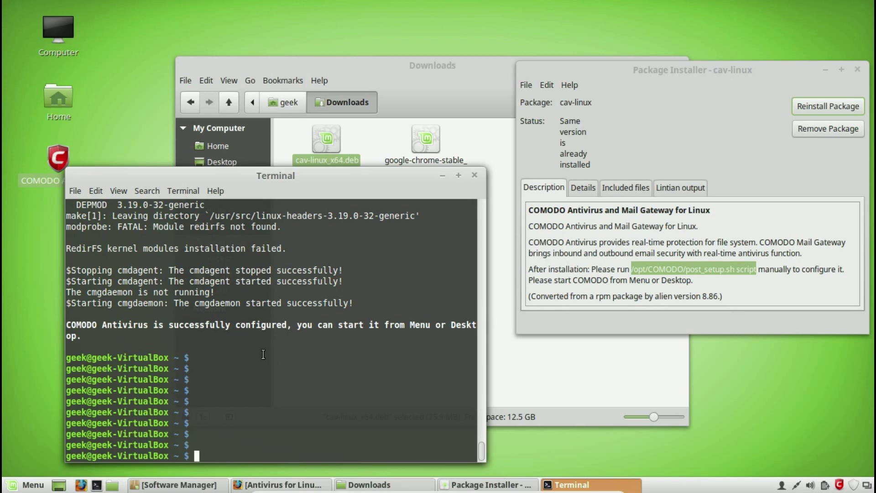
# Exit the terminal session and clear the package installer and Downloads windows off the desktop
pyautogui.write('exit')
pyautogui.press('Return')
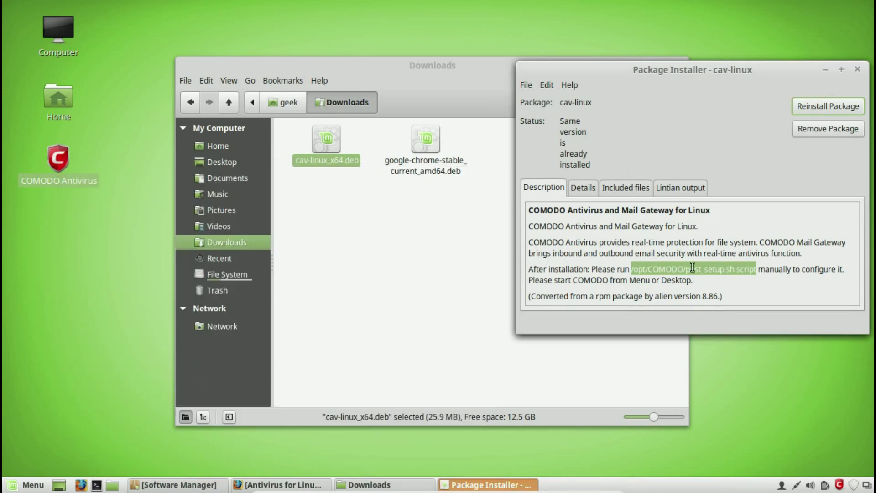
pyautogui.click(860, 71)
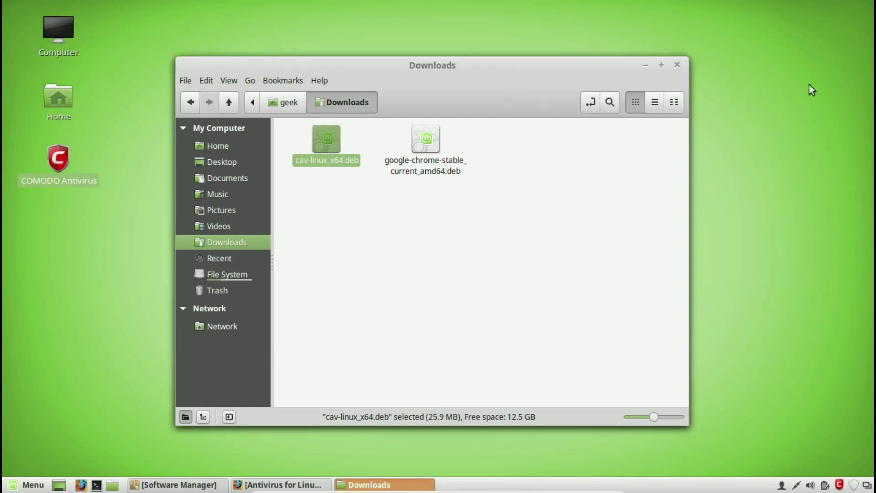
pyautogui.click(649, 64)
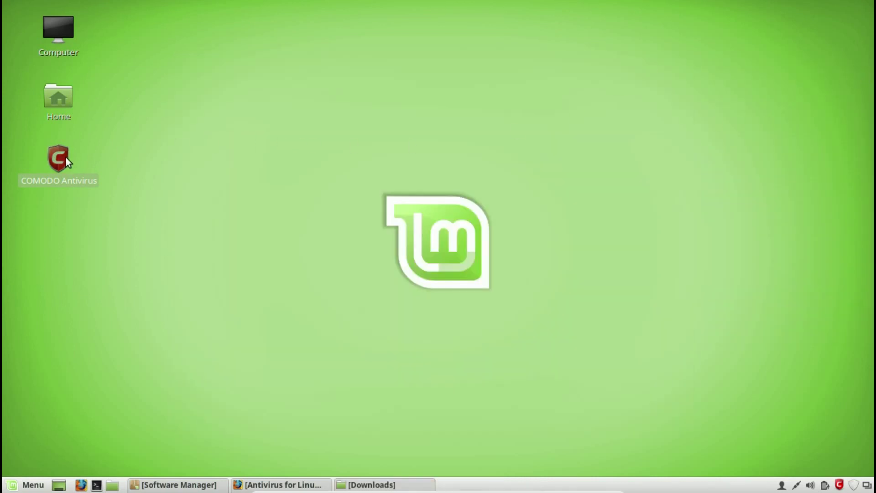
# Launch COMODO Antivirus from the desktop and start a virus scan from its Antivirus section
pyautogui.doubleClick(66, 160)
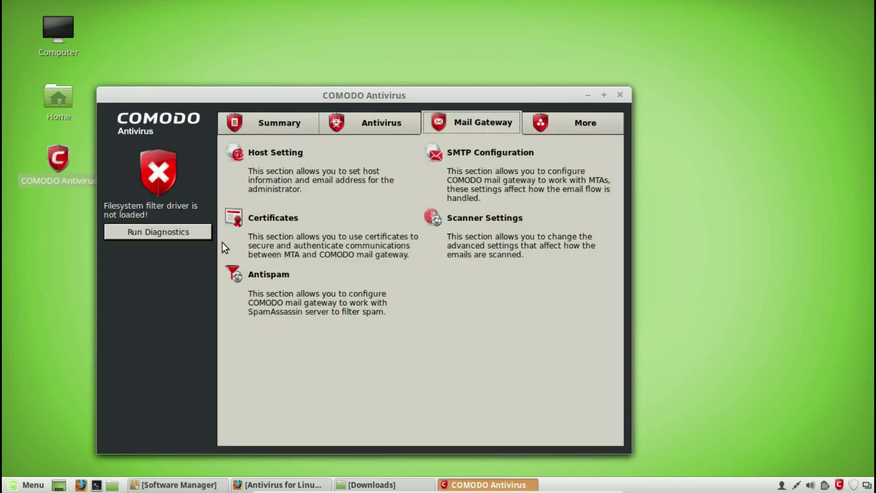
pyautogui.click(371, 126)
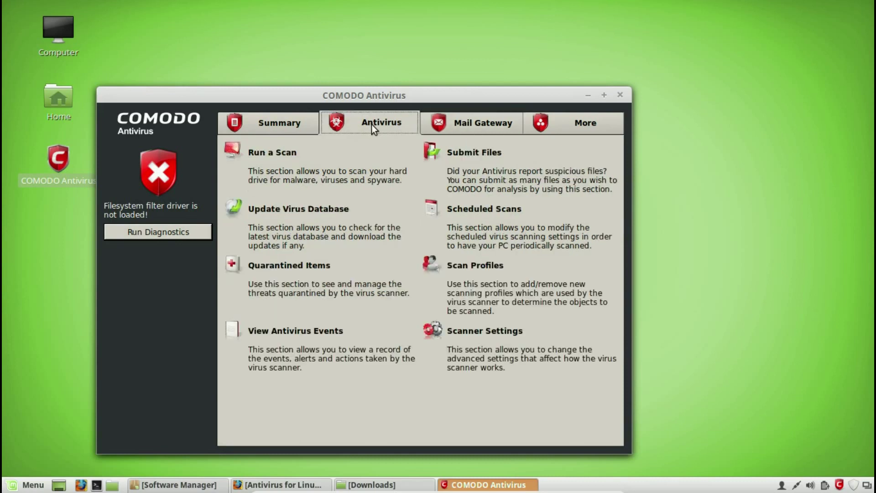
pyautogui.click(271, 154)
pyautogui.click(462, 422)
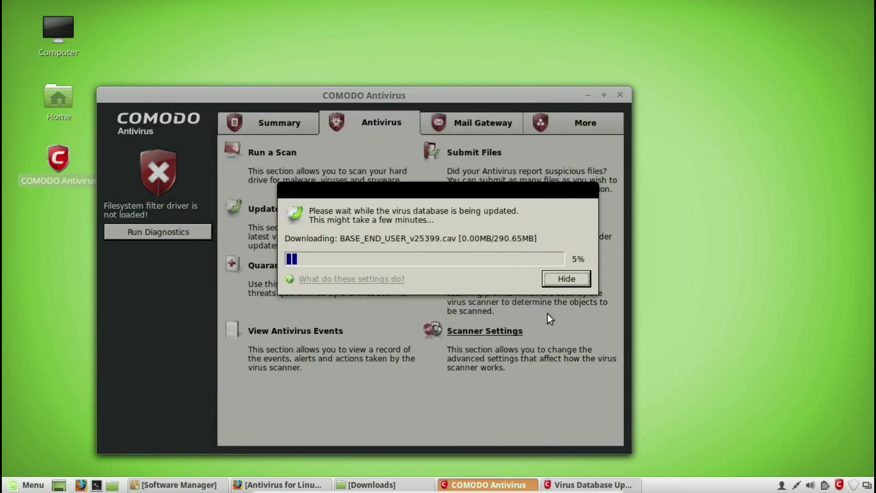